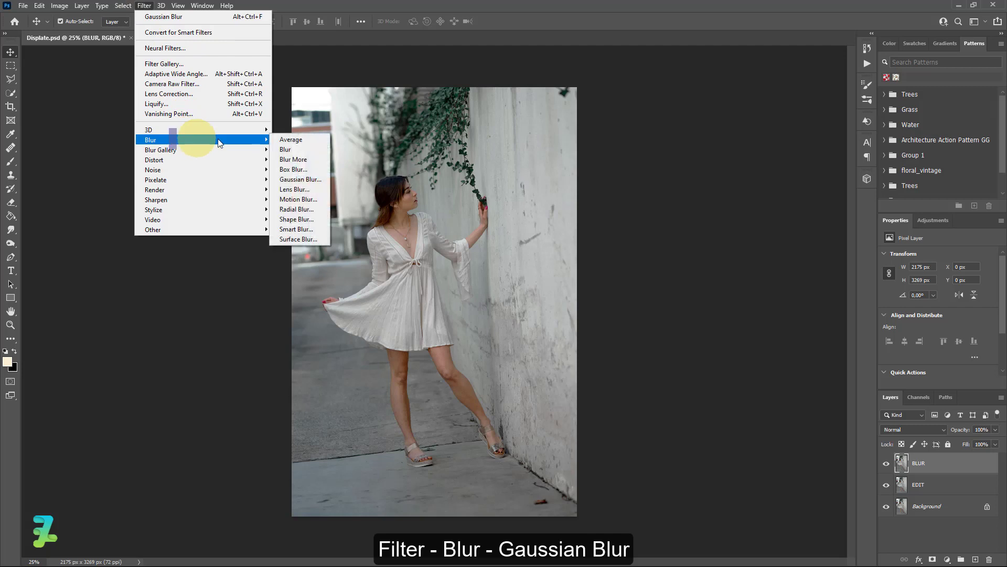
Step: Apply a Gaussian Blur with a 10 pixel radius to the BLUR layer
{"action": "left_click", "coordinate": [310, 179]}
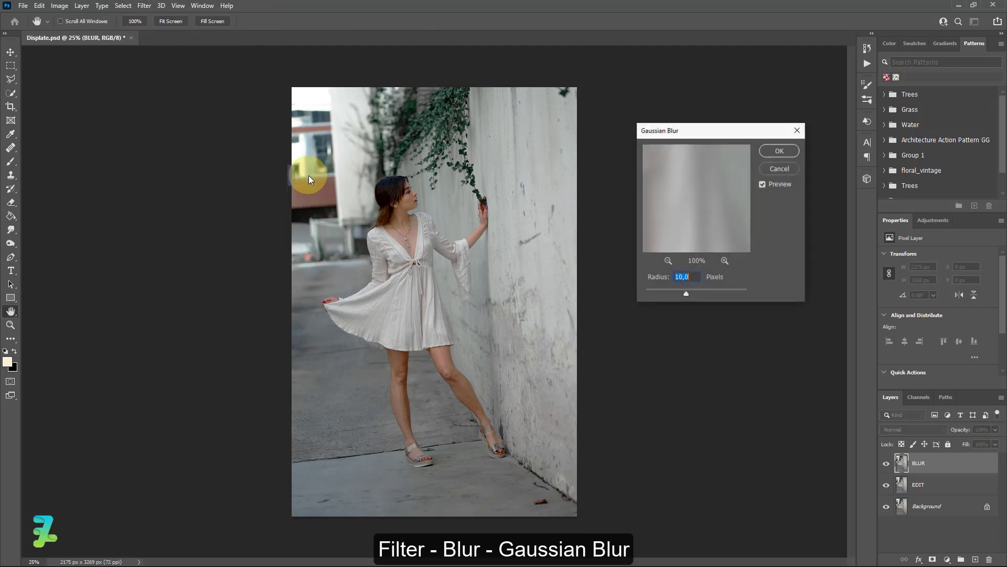
{"action": "left_click", "coordinate": [775, 153]}
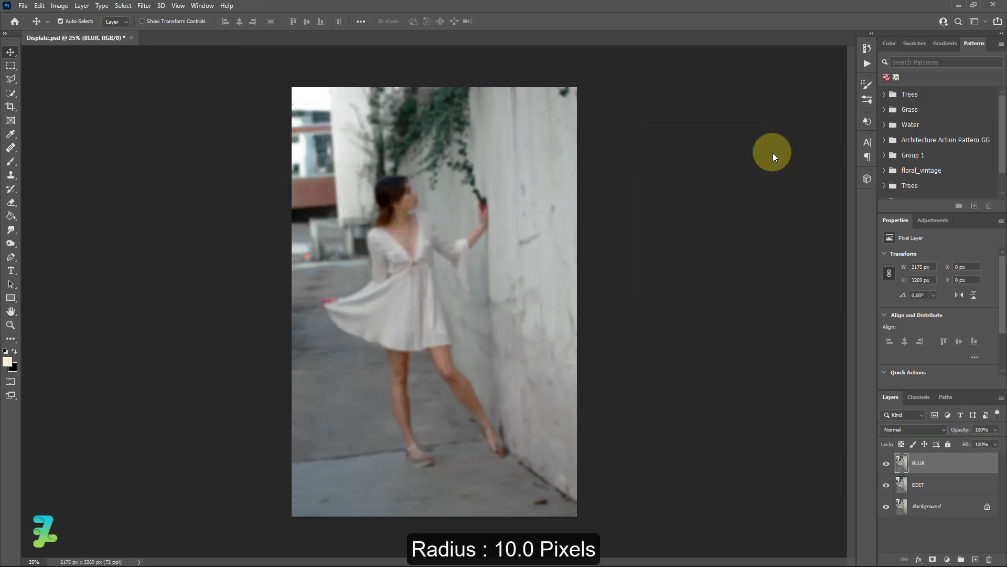
Step: Save the blurred image on the computer as Displate in Photoshop format, replacing the existing file and keeping Maximize Compatibility enabled
{"action": "left_click", "coordinate": [23, 5]}
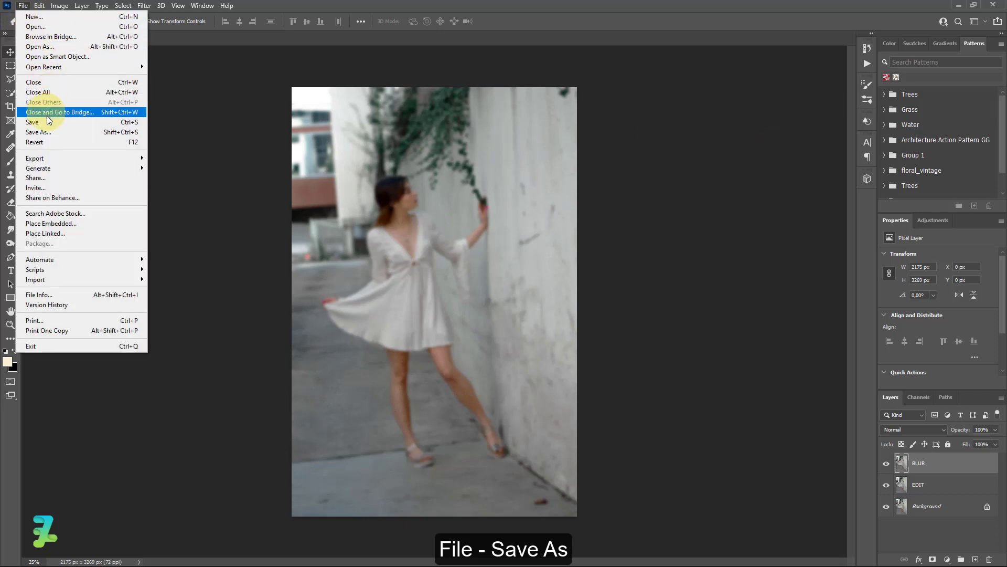
{"action": "left_click", "coordinate": [38, 132]}
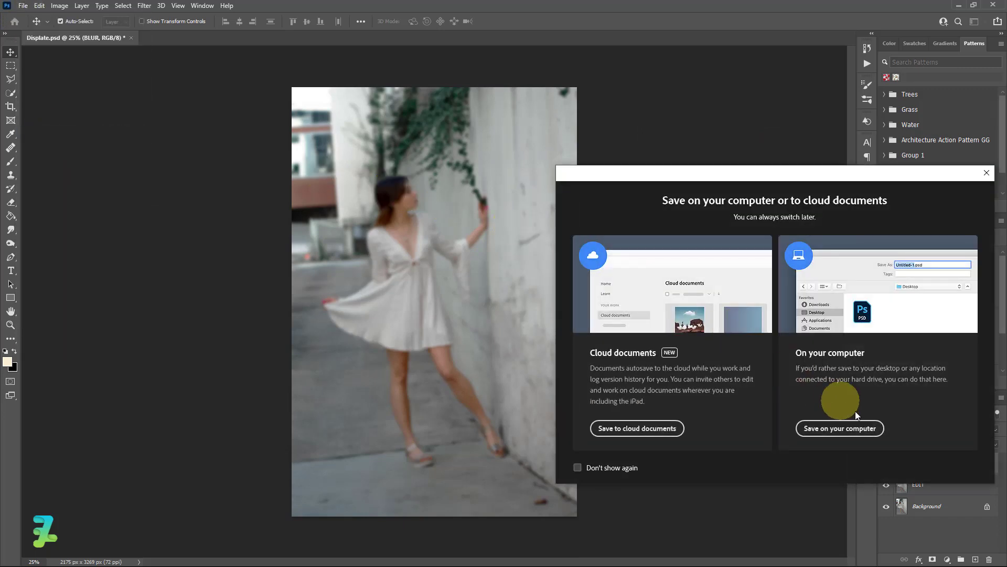
{"action": "left_click", "coordinate": [851, 428]}
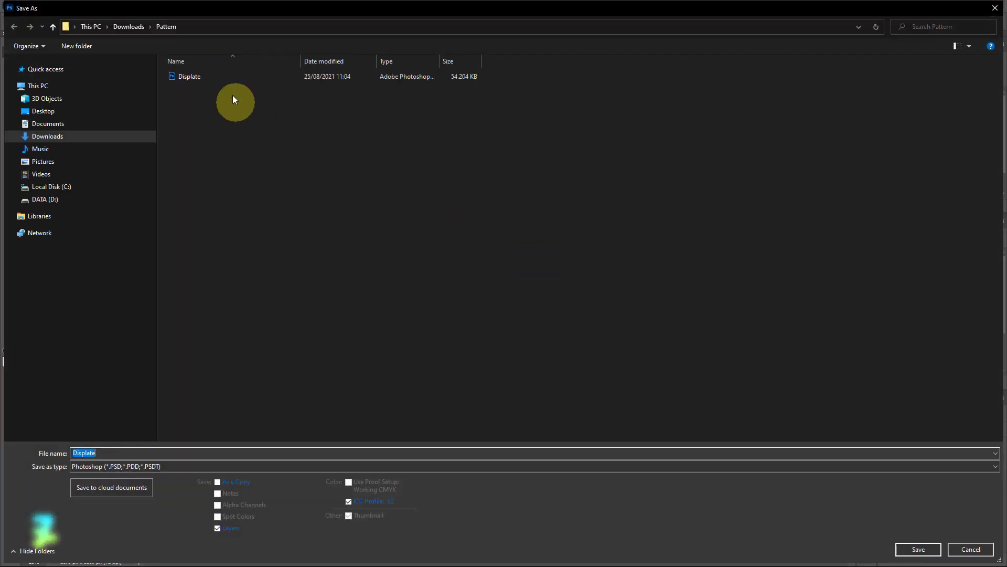
{"action": "double_click", "coordinate": [228, 79]}
{"action": "left_click", "coordinate": [531, 288]}
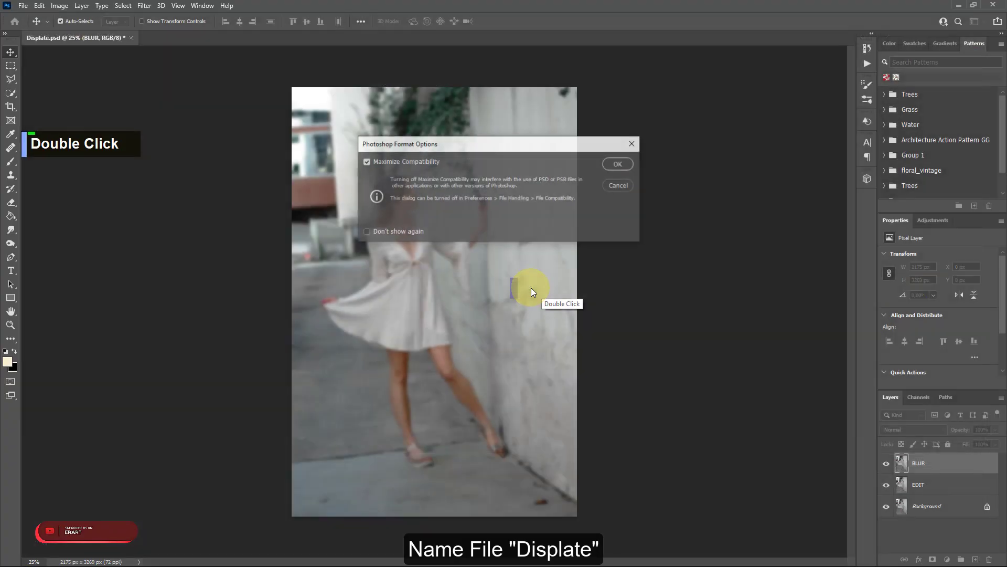
{"action": "left_click", "coordinate": [617, 167]}
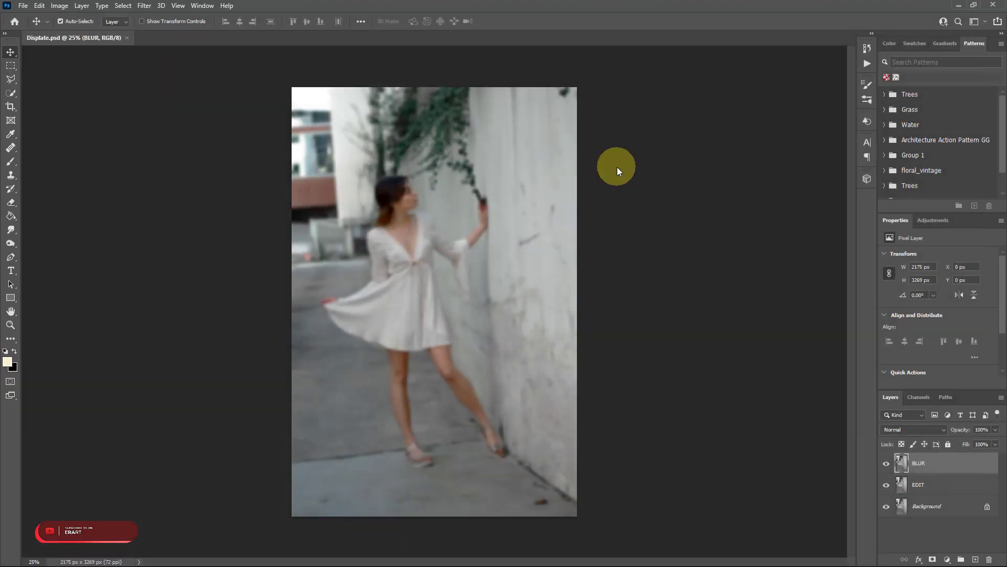
Step: Hide the BLUR layer and make the EDIT layer active
{"action": "left_click", "coordinate": [887, 464]}
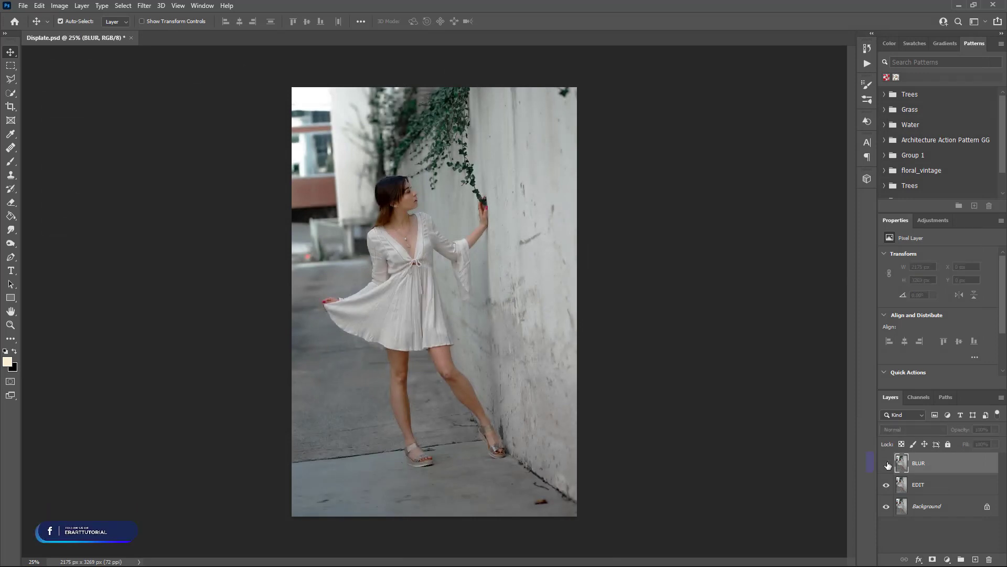
{"action": "left_click", "coordinate": [918, 483]}
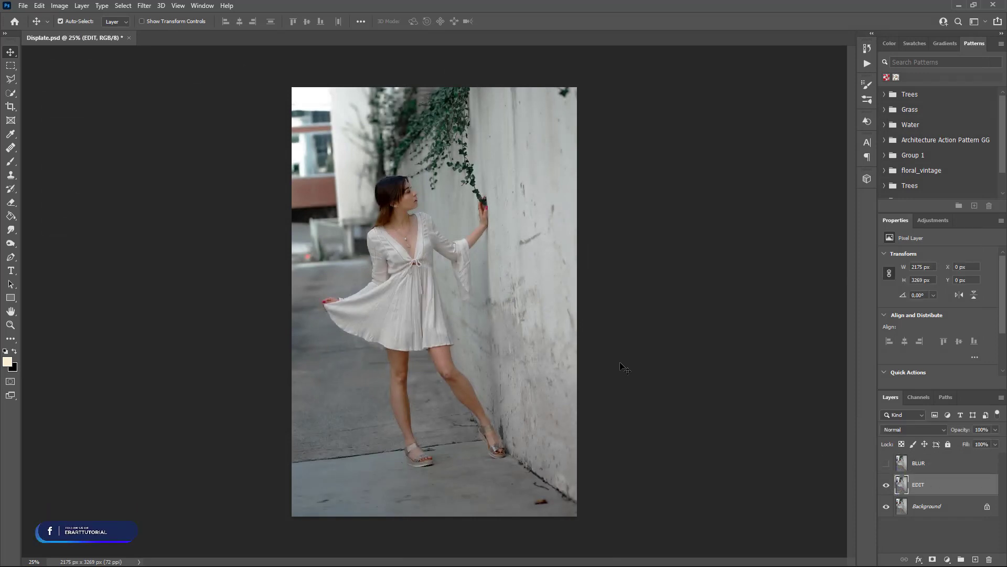
{"action": "scroll", "coordinate": [11, 294], "scroll_direction": "down", "scroll_amount": 4}
Step: Start a Pen tool path on the skirt's edge beside the hanging sleeve and trace it up to the waist seam
{"action": "right_click", "coordinate": [12, 259]}
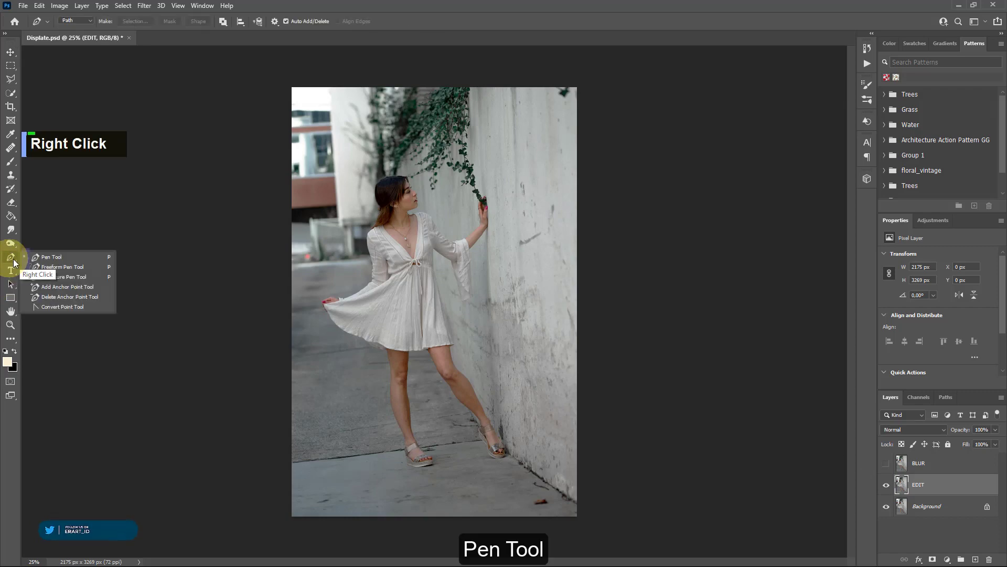
{"action": "right_click", "coordinate": [123, 302]}
{"action": "key", "text": "ctrl+equal"}
{"action": "key", "text": "ctrl+equal"}
{"action": "key", "text": "ctrl+equal"}
{"action": "key", "text": "ctrl+equal"}
{"action": "key", "text": "ctrl+equal"}
{"action": "key", "text": "ctrl+equal"}
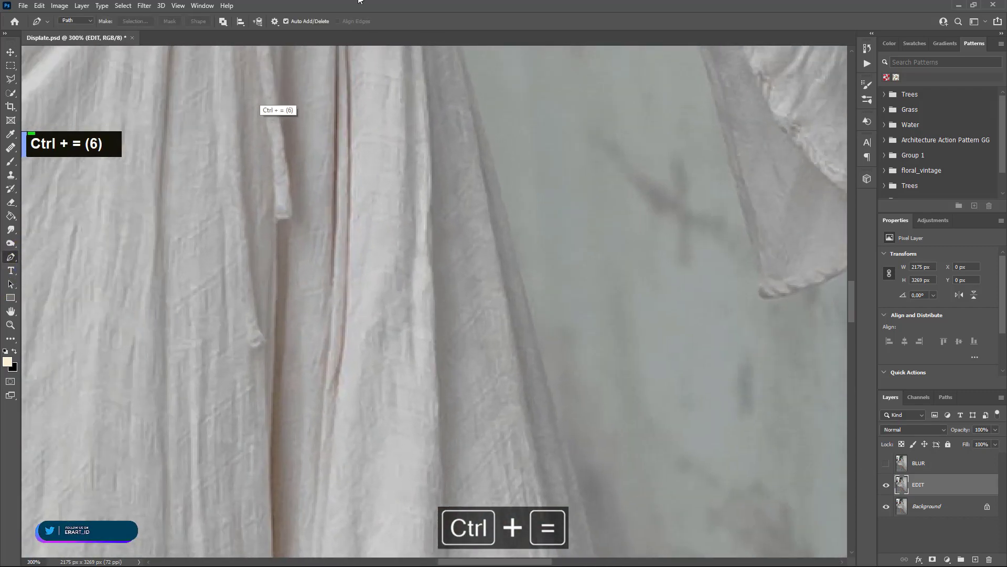
{"action": "scroll", "coordinate": [544, 265], "scroll_direction": "down", "scroll_amount": 5}
{"action": "scroll", "coordinate": [546, 254], "scroll_direction": "up", "scroll_amount": 12}
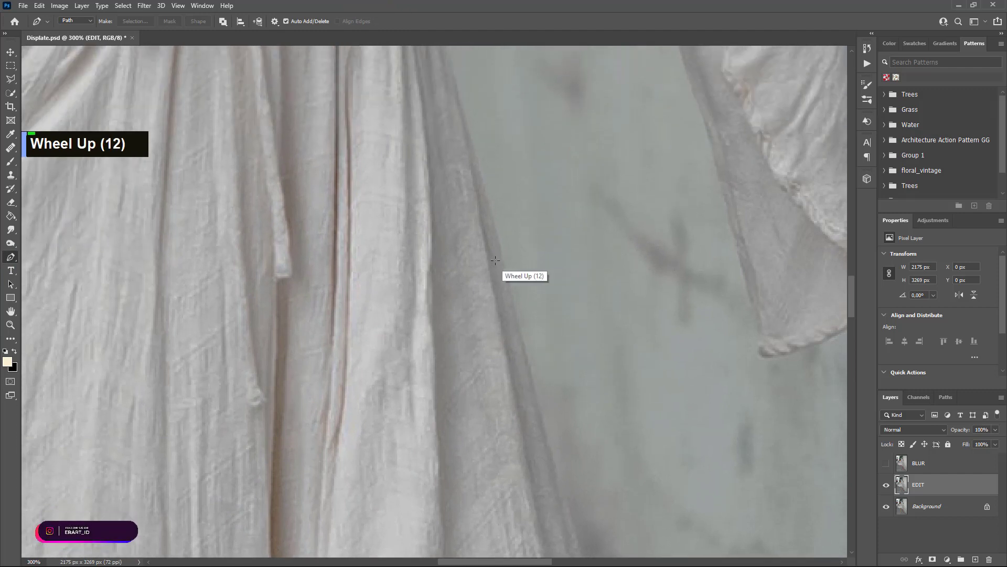
{"action": "left_click", "coordinate": [504, 261]}
{"action": "scroll", "coordinate": [503, 261], "scroll_direction": "up", "scroll_amount": 9}
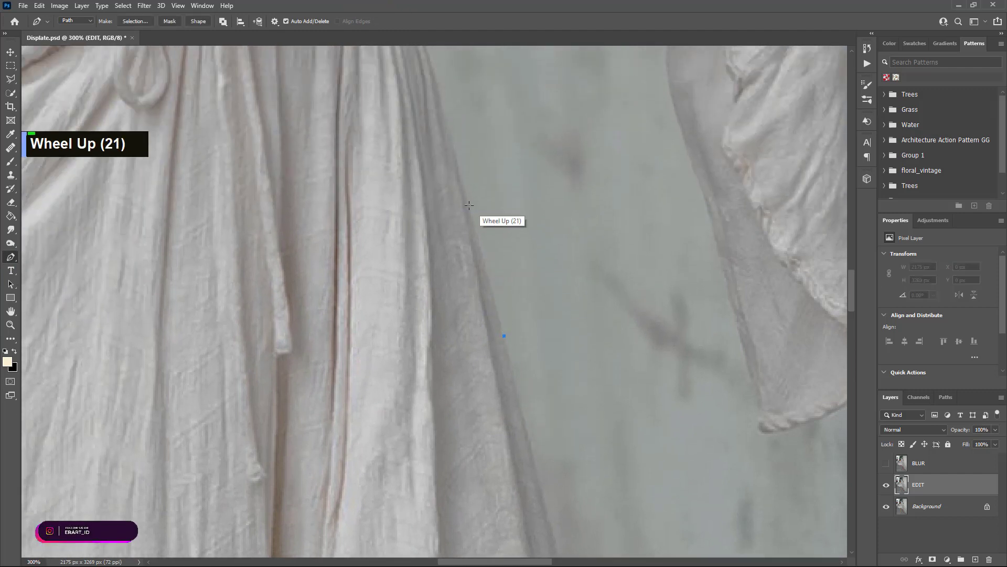
{"action": "left_click", "coordinate": [469, 205]}
{"action": "scroll", "coordinate": [465, 202], "scroll_direction": "up", "scroll_amount": 9}
{"action": "left_click", "coordinate": [444, 188]}
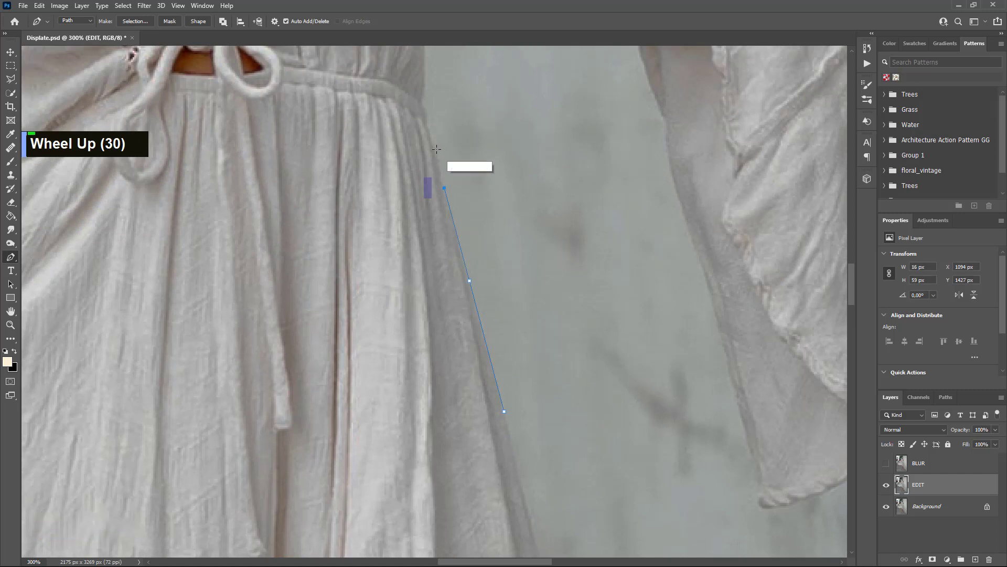
{"action": "left_click", "coordinate": [430, 137]}
{"action": "double_click", "coordinate": [424, 110]}
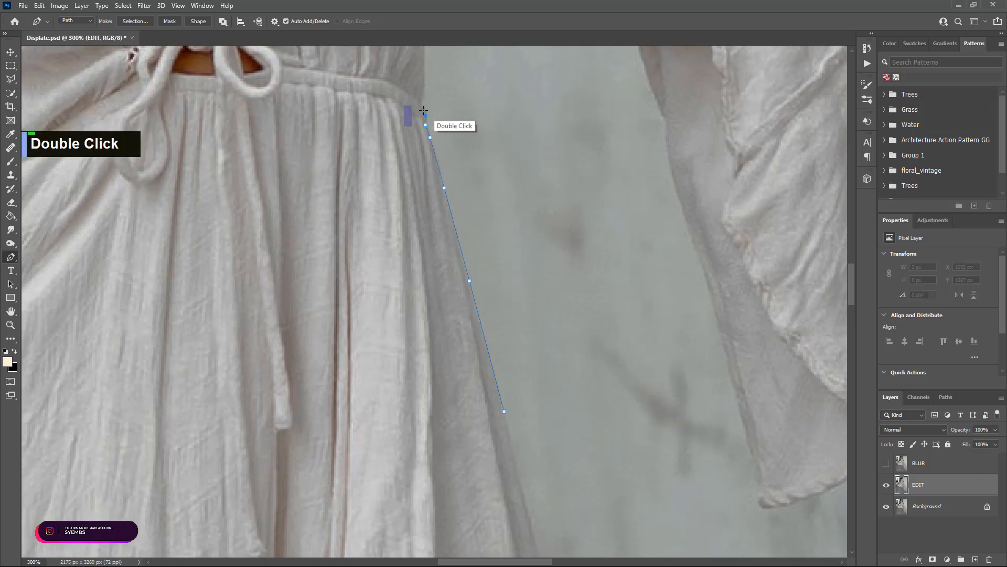
{"action": "scroll", "coordinate": [426, 93], "scroll_direction": "up", "scroll_amount": 20}
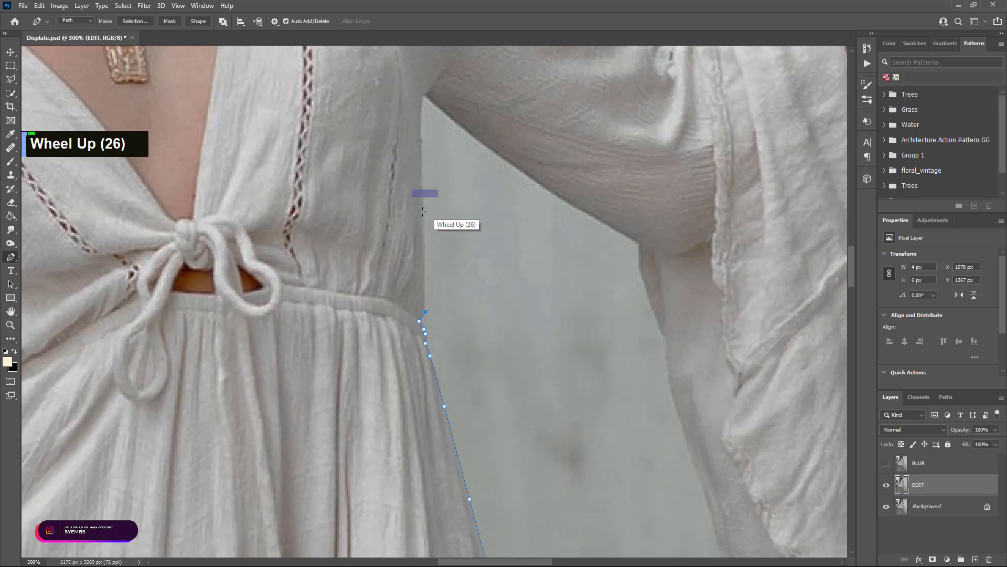
Step: Extend the path up the bodice side to the armpit and along the sleeve's underside to the elbow, undoing misplaced points
{"action": "left_click", "coordinate": [423, 217]}
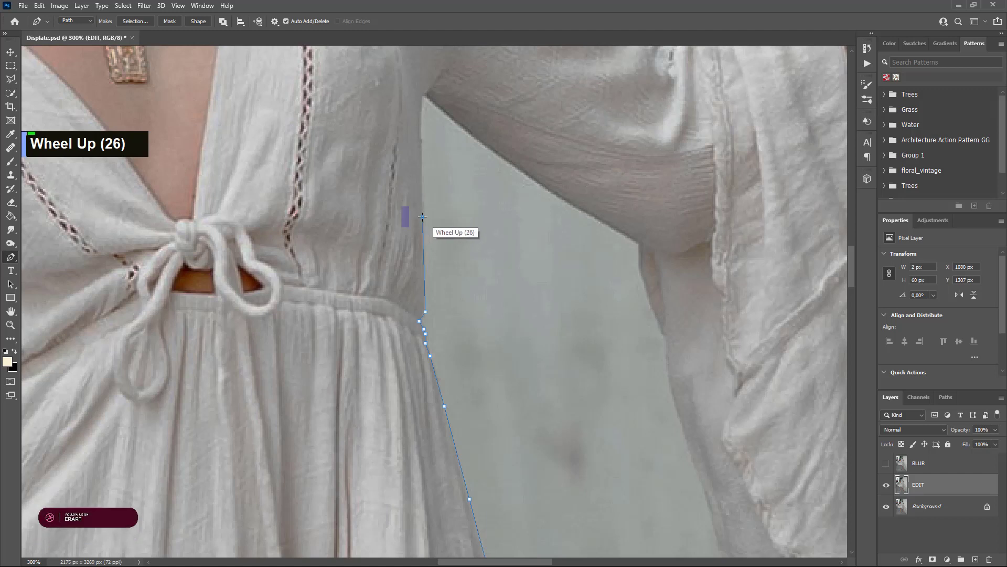
{"action": "left_click", "coordinate": [421, 144]}
{"action": "left_click", "coordinate": [421, 102]}
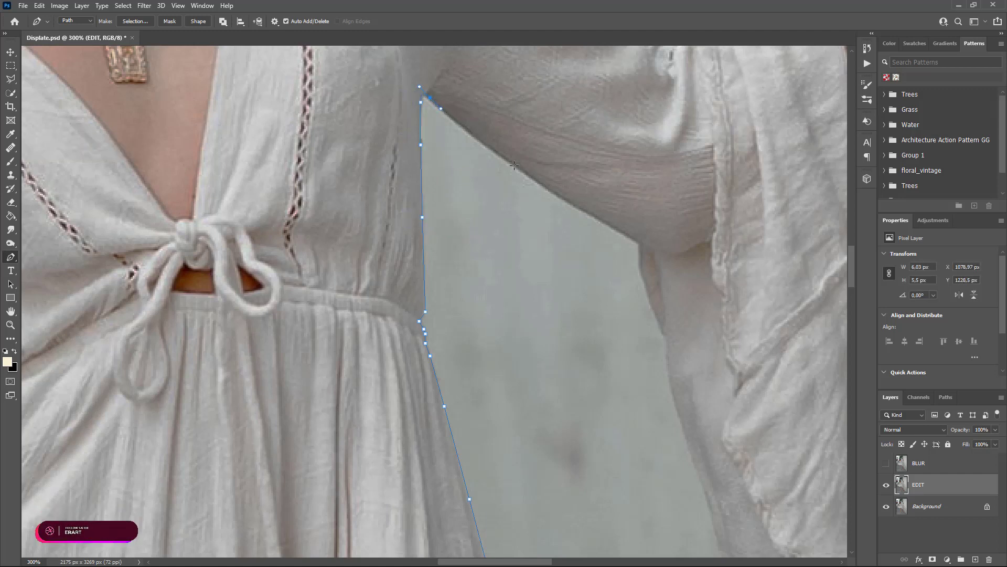
{"action": "left_click", "coordinate": [647, 291]}
{"action": "key", "text": "ctrl+z"}
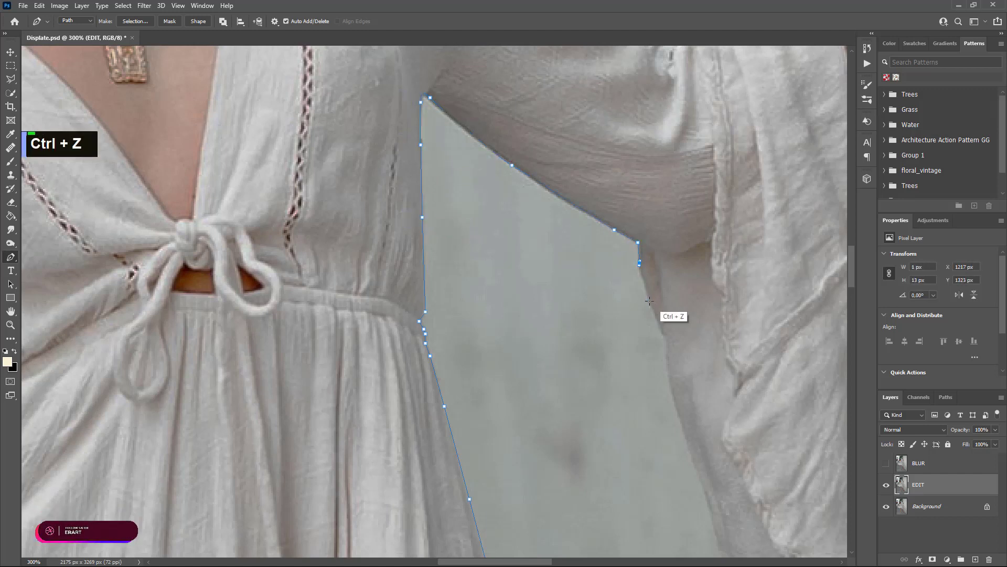
{"action": "key", "text": "ctrl+z"}
Step: Trace the path down the inner edge of the hanging sleeve towards its hem, removing the misplaced points
{"action": "left_click", "coordinate": [649, 299]}
{"action": "left_click", "coordinate": [655, 318]}
{"action": "left_click", "coordinate": [667, 338]}
{"action": "left_click_drag", "start_coordinate": [667, 356], "coordinate": [668, 361]}
{"action": "left_click", "coordinate": [679, 416]}
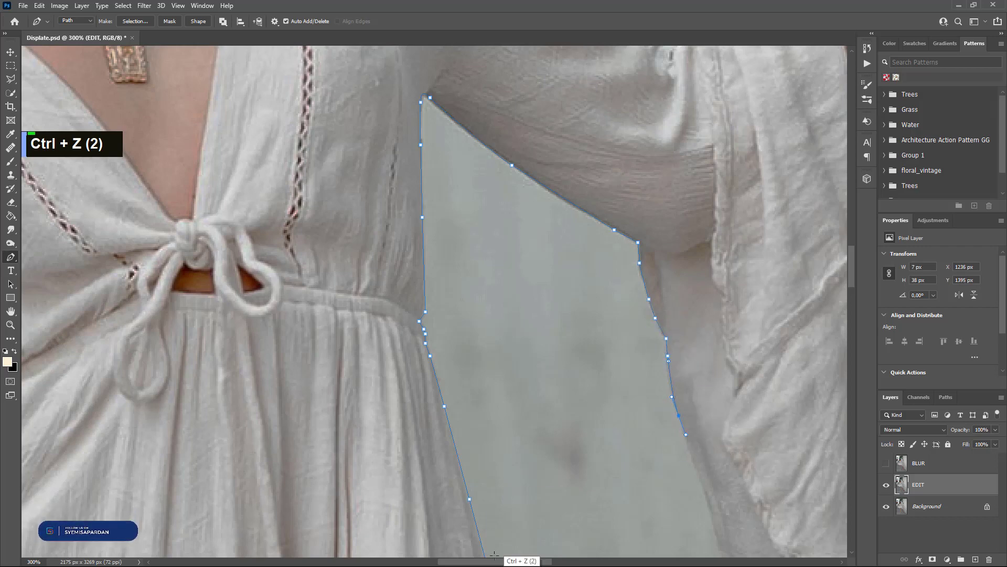
{"action": "scroll", "coordinate": [524, 472], "scroll_direction": "down", "scroll_amount": 20}
{"action": "left_click", "coordinate": [702, 486]}
{"action": "left_click", "coordinate": [720, 552]}
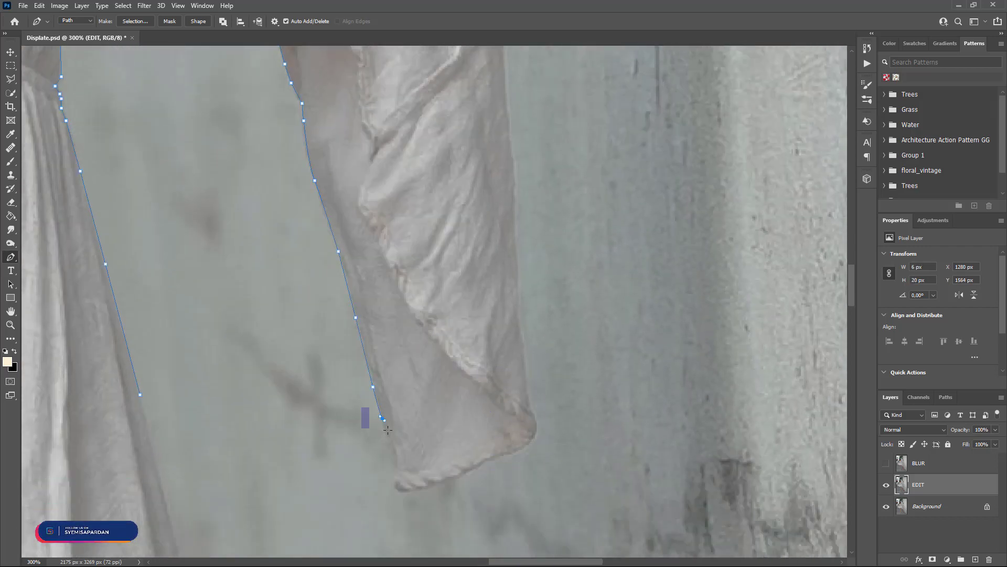
{"action": "key", "text": "ctrl+z"}
{"action": "key", "text": "ctrl+z"}
Step: Continue the path along the rope-like hem of the hanging sleeve to its outer corner
{"action": "left_click_drag", "start_coordinate": [405, 492], "coordinate": [412, 492]}
{"action": "left_click", "coordinate": [417, 488]}
{"action": "left_click", "coordinate": [424, 488]}
{"action": "left_click", "coordinate": [434, 486]}
{"action": "left_click", "coordinate": [448, 480]}
{"action": "left_click", "coordinate": [457, 477]}
{"action": "left_click", "coordinate": [464, 473]}
{"action": "left_click", "coordinate": [473, 470]}
{"action": "left_click", "coordinate": [477, 468]}
{"action": "left_click", "coordinate": [485, 462]}
{"action": "left_click", "coordinate": [489, 461]}
{"action": "left_click", "coordinate": [499, 459]}
{"action": "left_click", "coordinate": [521, 449]}
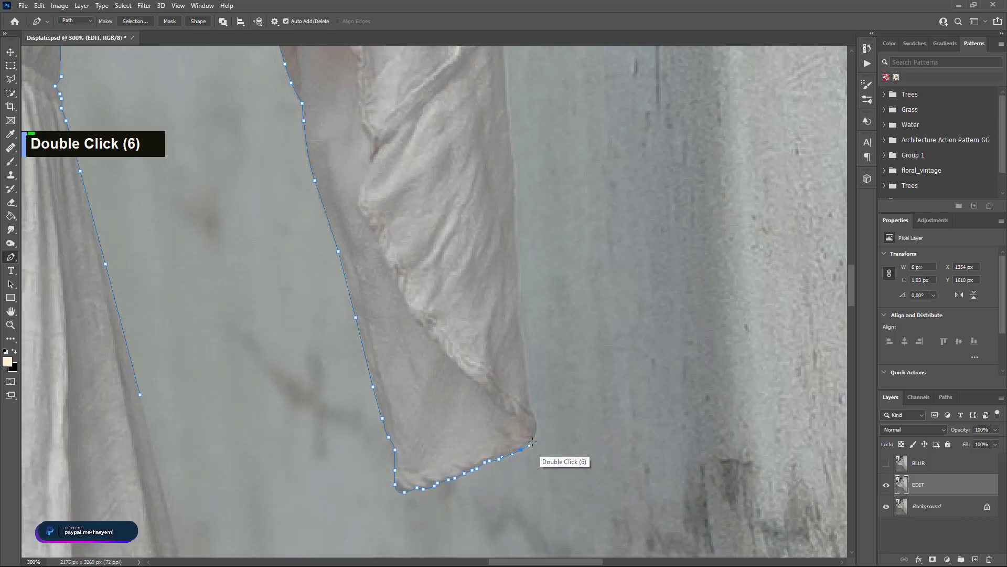
Step: Round the hem's outer corner and trace the path up the lower part of the sleeve's outer edge
{"action": "left_click_drag", "start_coordinate": [535, 428], "coordinate": [535, 421]}
{"action": "left_click", "coordinate": [526, 374]}
{"action": "left_click", "coordinate": [522, 346]}
{"action": "left_click", "coordinate": [520, 326]}
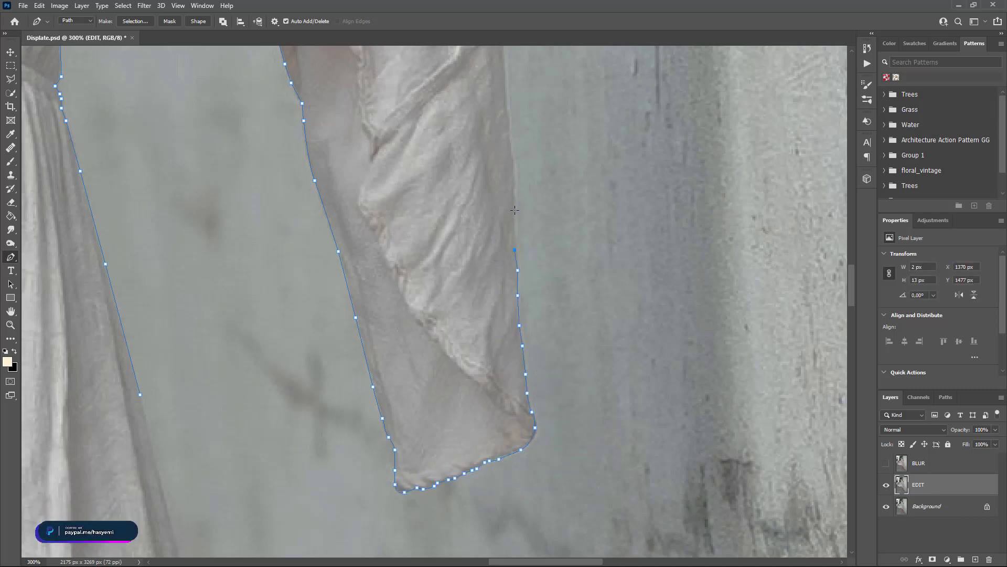
{"action": "left_click", "coordinate": [515, 211]}
{"action": "left_click", "coordinate": [514, 174]}
{"action": "left_click", "coordinate": [510, 146]}
Step: Continue the path up the sleeve's outer edge and around the cuff opening beside the forearm, undoing misplaced points
{"action": "scroll", "coordinate": [509, 147], "scroll_direction": "up", "scroll_amount": 20}
{"action": "left_click", "coordinate": [505, 285]}
{"action": "left_click", "coordinate": [500, 211]}
{"action": "left_click", "coordinate": [500, 196]}
{"action": "left_click", "coordinate": [506, 193]}
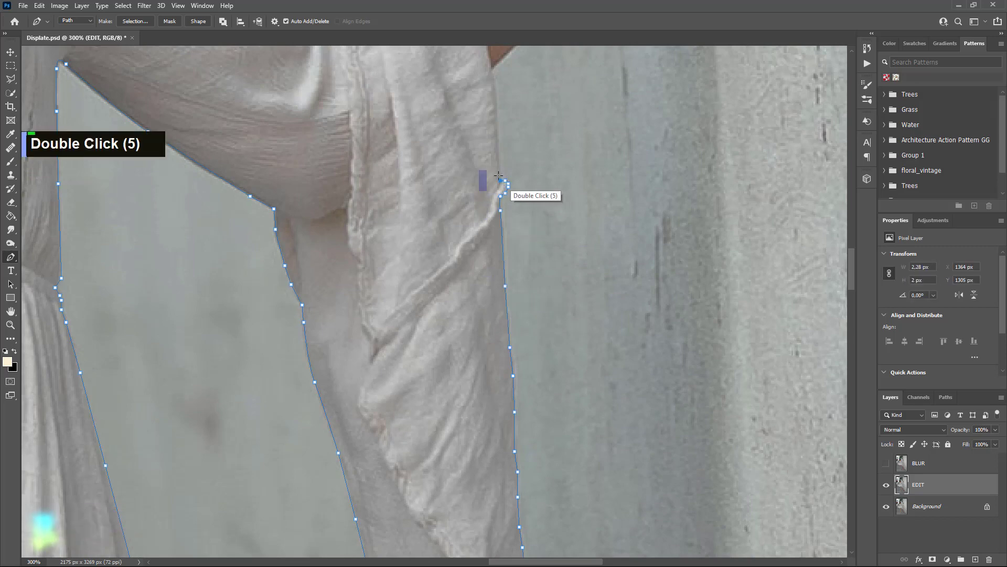
{"action": "key", "text": "ctrl+equal"}
{"action": "scroll", "coordinate": [522, 467], "scroll_direction": "up", "scroll_amount": 5}
{"action": "key", "text": "ctrl+z"}
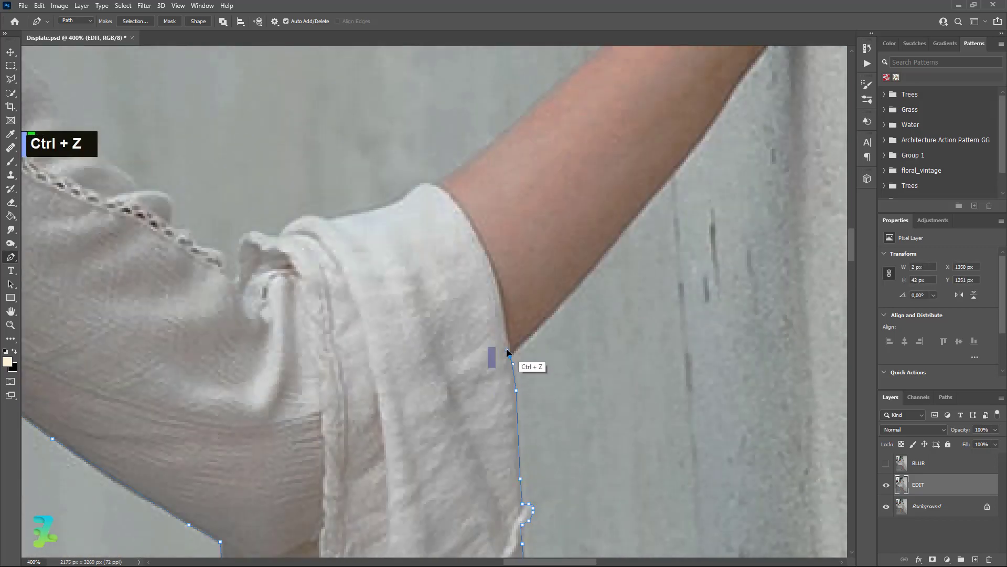
{"action": "key", "text": "ctrl+z"}
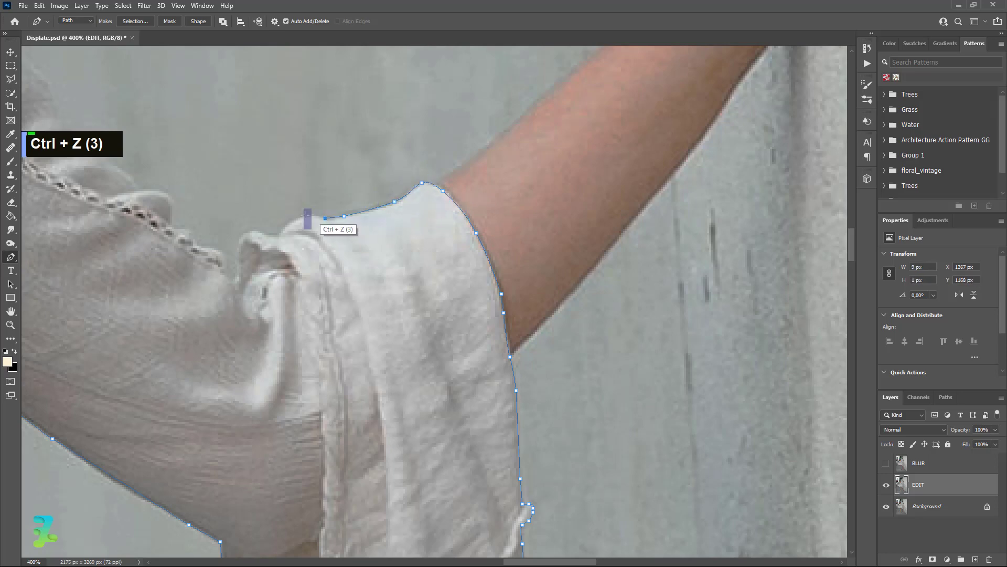
Step: Trace the path over the folds on top of the sleeve at the elbow to the stitched upper-arm seam
{"action": "left_click_drag", "start_coordinate": [300, 219], "coordinate": [290, 223]}
{"action": "left_click", "coordinate": [285, 225]}
{"action": "left_click", "coordinate": [281, 230]}
{"action": "left_click", "coordinate": [275, 235]}
{"action": "left_click", "coordinate": [268, 235]}
{"action": "left_click", "coordinate": [244, 235]}
{"action": "key", "text": "ctrl+z"}
{"action": "key", "text": "ctrl+z"}
{"action": "left_click", "coordinate": [235, 256]}
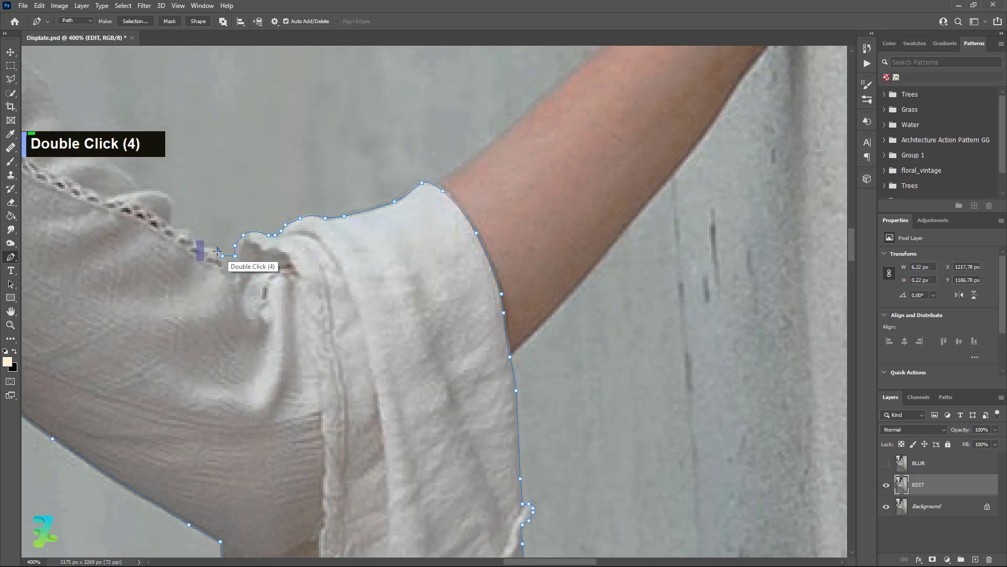
{"action": "left_click", "coordinate": [218, 251]}
{"action": "left_click", "coordinate": [186, 231]}
Step: Trace the path up the gathered fabric along the upper arm's outer edge
{"action": "scroll", "coordinate": [504, 263], "scroll_direction": "up", "scroll_amount": 20}
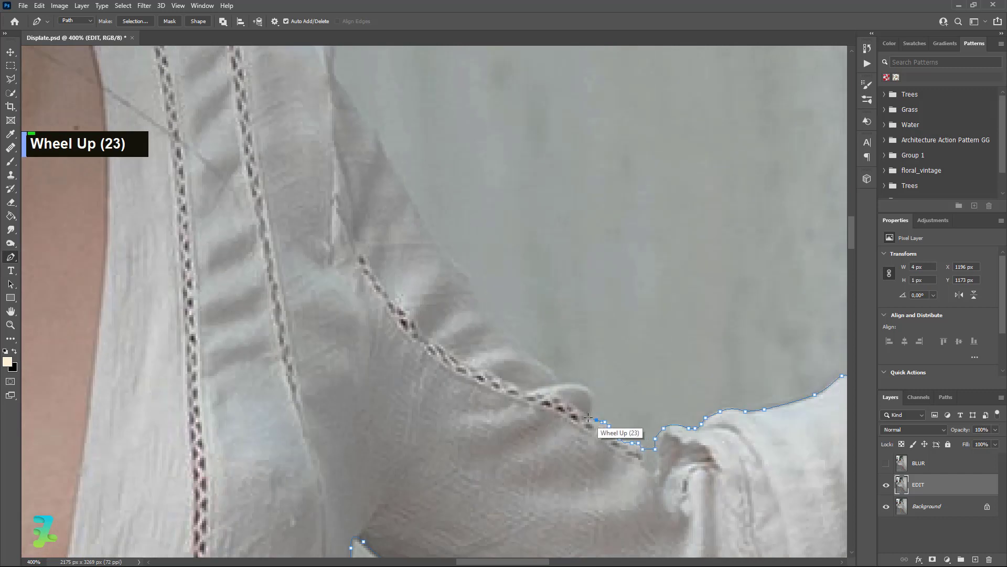
{"action": "left_click_drag", "start_coordinate": [586, 388], "coordinate": [572, 381]}
{"action": "left_click", "coordinate": [474, 289]}
{"action": "left_click", "coordinate": [465, 273]}
{"action": "left_click", "coordinate": [456, 262]}
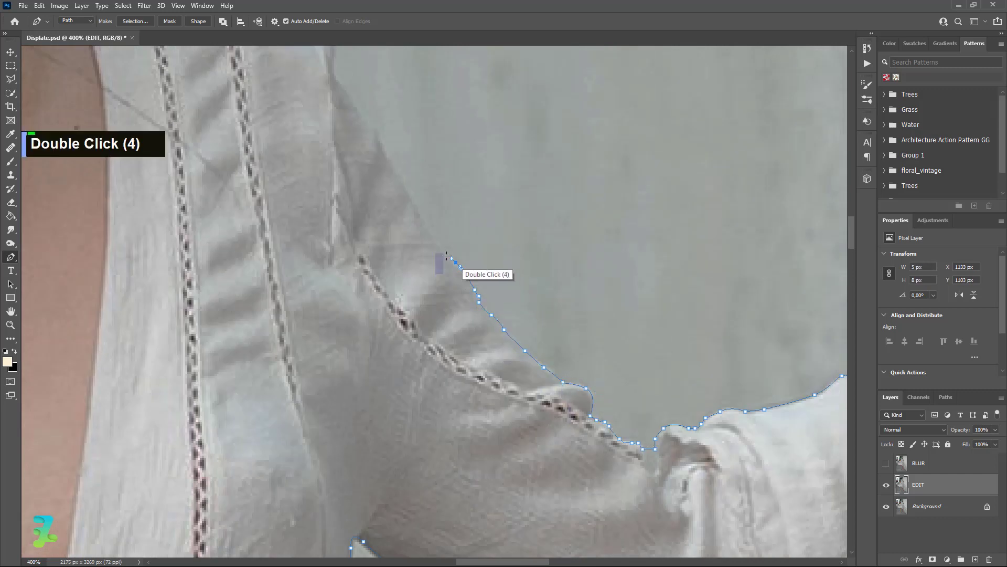
{"action": "left_click", "coordinate": [441, 252]}
{"action": "left_click", "coordinate": [427, 226]}
{"action": "left_click", "coordinate": [409, 197]}
Step: Extend the path up the outer sleeve edge to the shoulder
{"action": "scroll", "coordinate": [379, 340], "scroll_direction": "up", "scroll_amount": 20}
{"action": "left_click", "coordinate": [372, 298]}
{"action": "left_click", "coordinate": [353, 279]}
{"action": "left_click", "coordinate": [339, 256]}
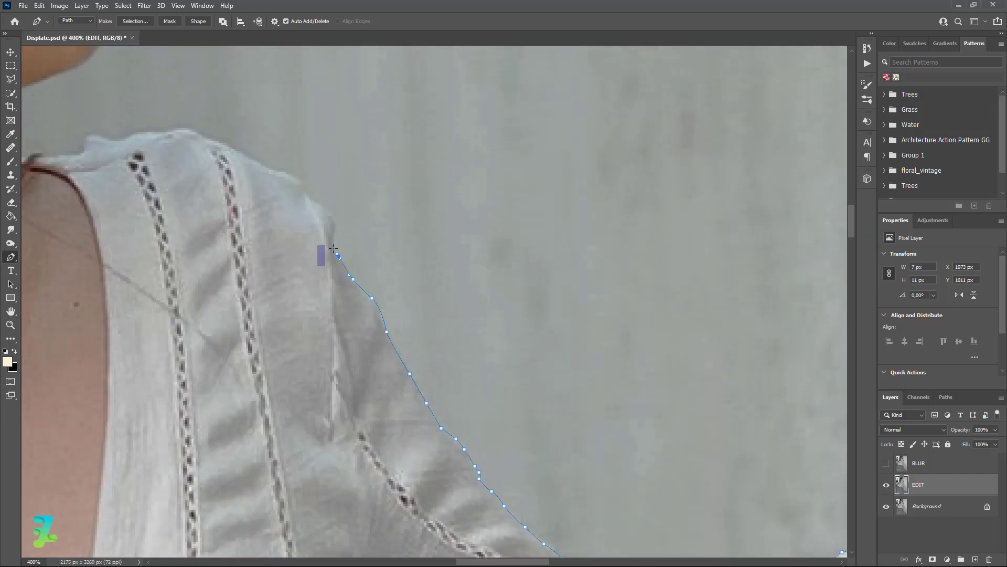
{"action": "left_click", "coordinate": [334, 248]}
{"action": "left_click", "coordinate": [334, 242]}
{"action": "left_click", "coordinate": [328, 212]}
{"action": "left_click", "coordinate": [314, 199]}
Step: Trace the path across the top of the shoulder, replacing the misplaced points
{"action": "left_click_drag", "start_coordinate": [296, 176], "coordinate": [291, 174]}
{"action": "left_click", "coordinate": [202, 139]}
{"action": "left_click_drag", "start_coordinate": [512, 561], "coordinate": [477, 561]}
{"action": "scroll", "coordinate": [495, 216], "scroll_direction": "up", "scroll_amount": 8}
{"action": "key", "text": "ctrl+z"}
{"action": "key", "text": "ctrl+z"}
{"action": "left_click_drag", "start_coordinate": [520, 210], "coordinate": [508, 206]}
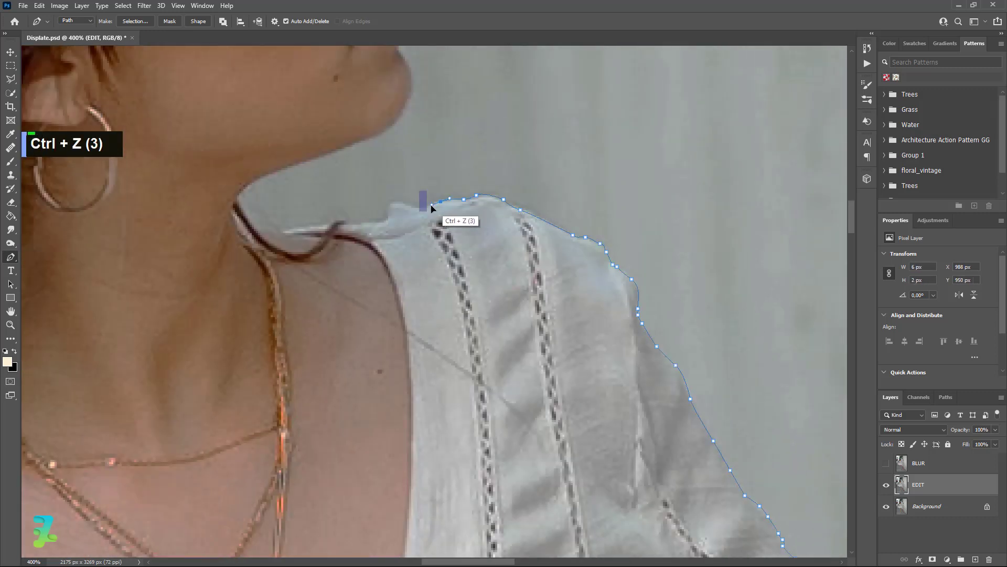
Step: Continue the path along the dress's ruffled shoulder edge to its tip at the neck, undoing misplaced points
{"action": "left_click", "coordinate": [426, 208]}
{"action": "left_click_drag", "start_coordinate": [420, 208], "coordinate": [410, 206]}
{"action": "left_click_drag", "start_coordinate": [385, 212], "coordinate": [388, 223]}
{"action": "key", "text": "ctrl+z"}
{"action": "key", "text": "ctrl+z"}
{"action": "key", "text": "ctrl+z"}
{"action": "key", "text": "ctrl+z"}
{"action": "key", "text": "ctrl+z"}
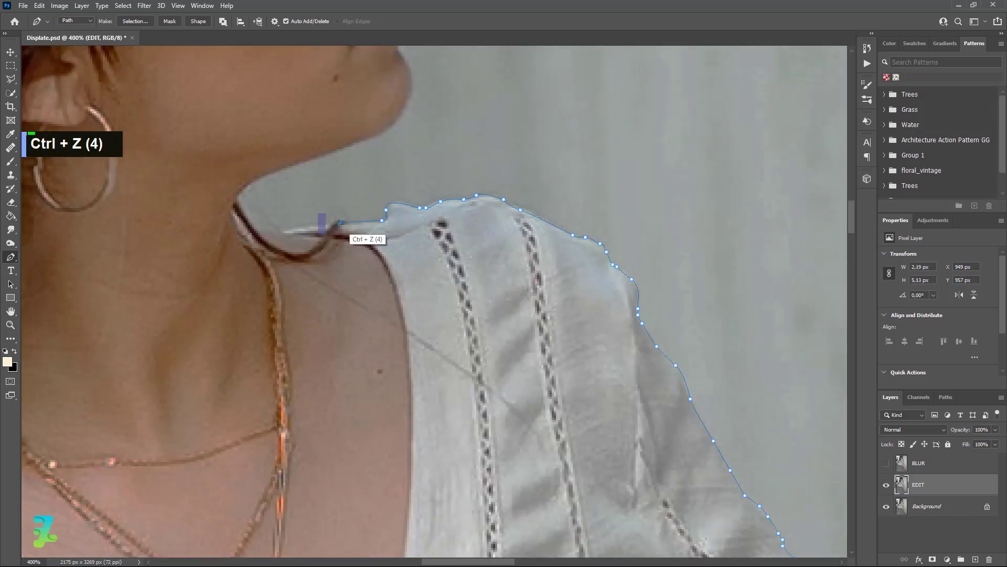
{"action": "left_click", "coordinate": [316, 227]}
{"action": "left_click", "coordinate": [283, 230]}
{"action": "key", "text": "ctrl+z"}
{"action": "key", "text": "ctrl+z"}
{"action": "left_click", "coordinate": [283, 230]}
Step: Trace the path back over the shoulder strap and down the neckline edge towards the tie knot
{"action": "left_click", "coordinate": [353, 237]}
{"action": "left_click_drag", "start_coordinate": [388, 268], "coordinate": [397, 287]}
{"action": "left_click_drag", "start_coordinate": [412, 406], "coordinate": [410, 499]}
{"action": "key", "text": "ctrl+z"}
{"action": "scroll", "coordinate": [412, 503], "scroll_direction": "down", "scroll_amount": 20}
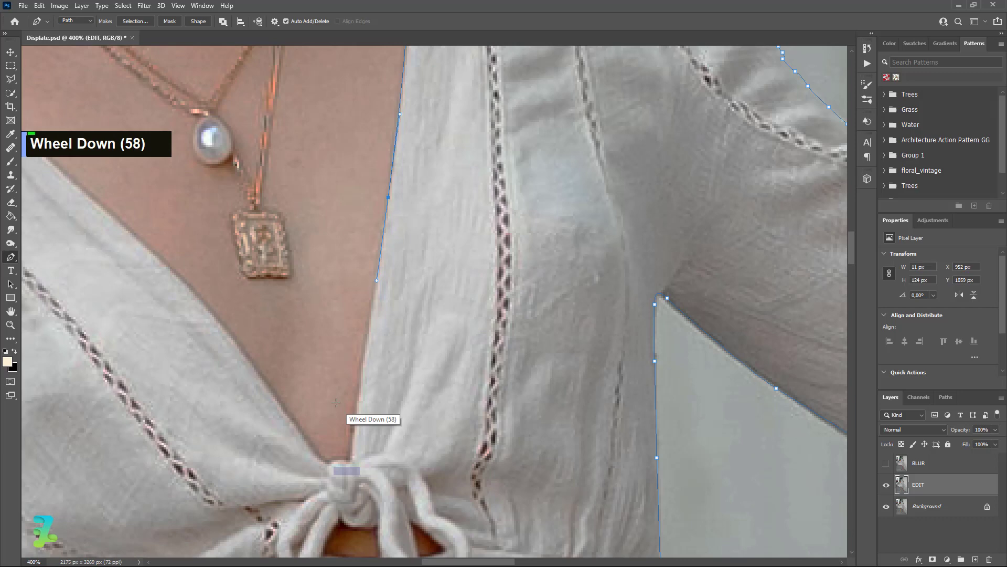
{"action": "left_click", "coordinate": [358, 390]}
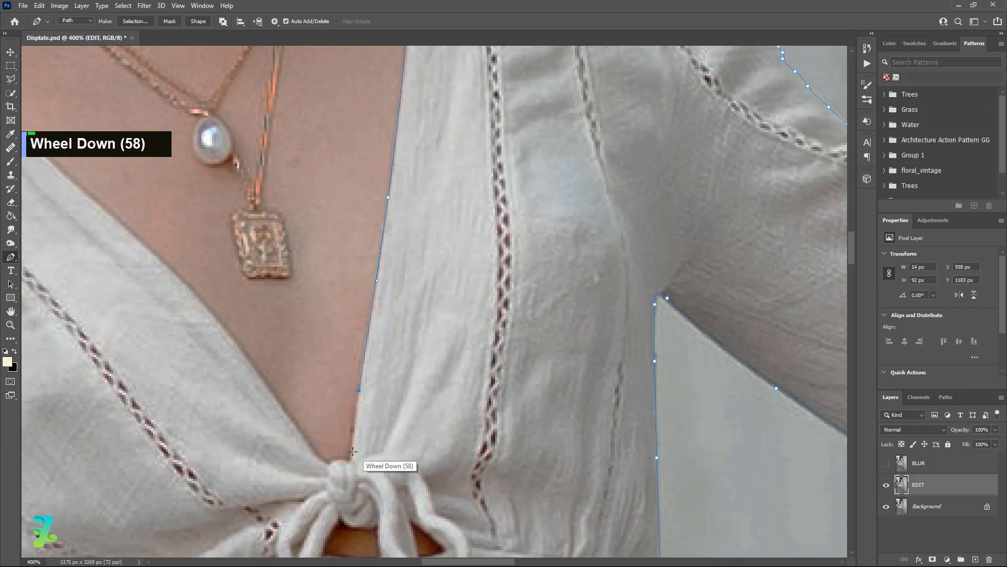
Step: Continue the path across the top of the tie knot to the base of the opposite neckline edge
{"action": "left_click", "coordinate": [350, 458]}
{"action": "left_click", "coordinate": [344, 457]}
{"action": "left_click", "coordinate": [340, 459]}
{"action": "left_click", "coordinate": [336, 460]}
{"action": "left_click", "coordinate": [328, 463]}
{"action": "left_click_drag", "start_coordinate": [319, 458], "coordinate": [313, 450]}
Step: Trace the path up the opposite neckline edge to its tip beneath the hair, undoing the misplaced point
{"action": "left_click", "coordinate": [283, 409]}
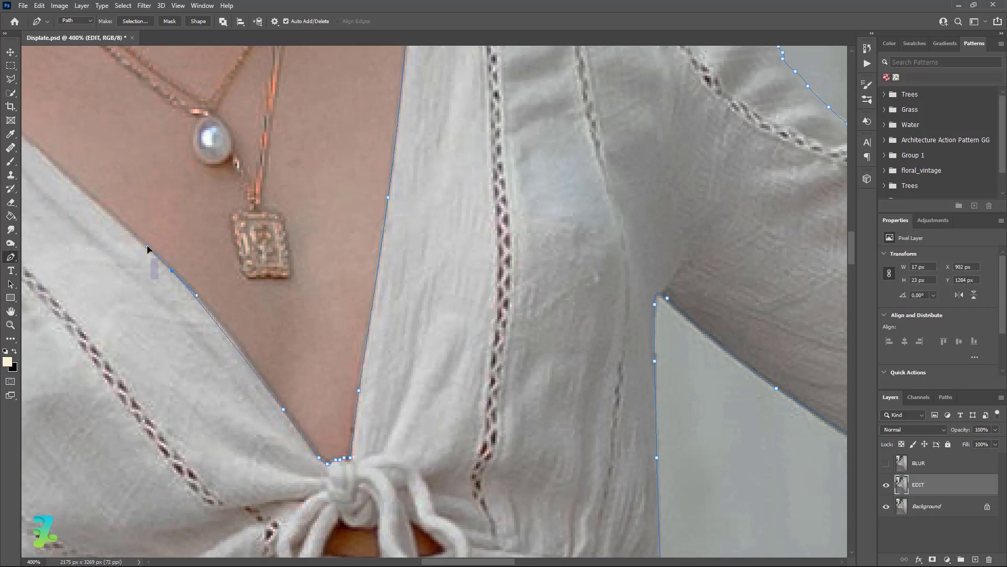
{"action": "scroll", "coordinate": [414, 330], "scroll_direction": "up", "scroll_amount": 17}
{"action": "left_click", "coordinate": [271, 180]}
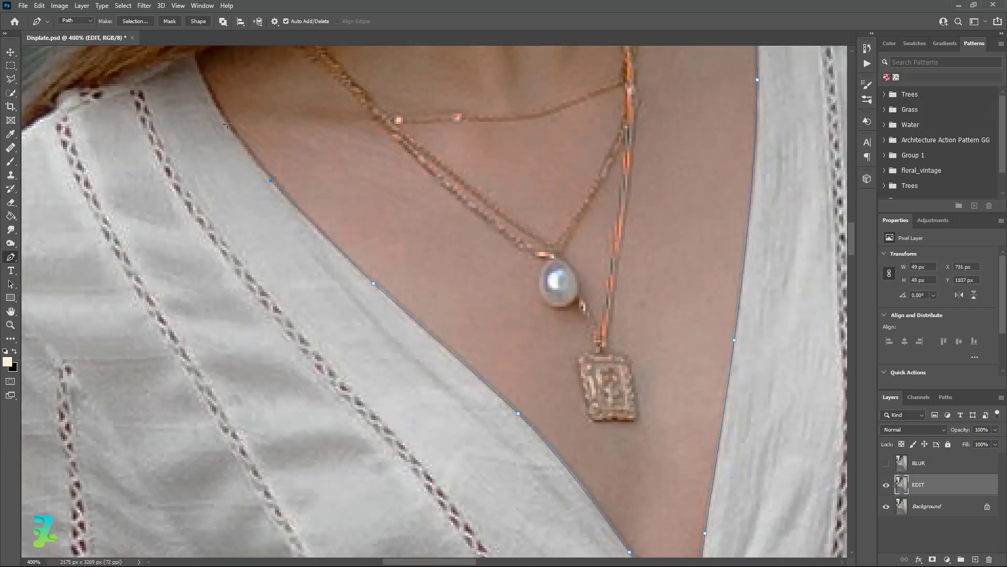
{"action": "key", "text": "ctrl+z"}
{"action": "scroll", "coordinate": [173, 126], "scroll_direction": "up", "scroll_amount": 20}
{"action": "left_click", "coordinate": [121, 137]}
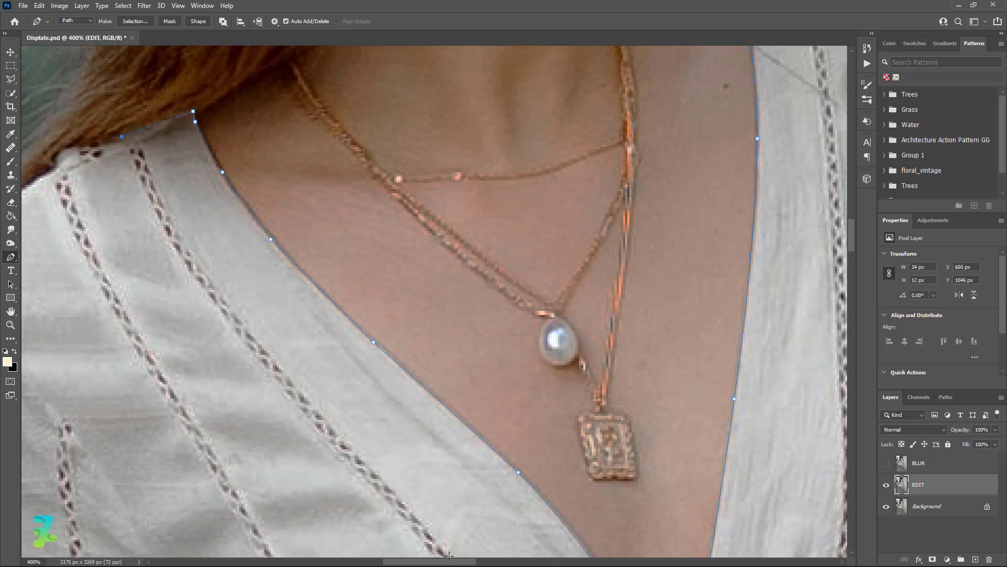
Step: Trace the path along the shoulder beneath the hair and over the outer shoulder curve
{"action": "left_click_drag", "start_coordinate": [451, 561], "coordinate": [412, 562]}
{"action": "left_click", "coordinate": [454, 143]}
{"action": "left_click", "coordinate": [448, 142]}
{"action": "left_click", "coordinate": [425, 147]}
{"action": "left_click", "coordinate": [416, 147]}
{"action": "left_click", "coordinate": [413, 147]}
{"action": "left_click", "coordinate": [411, 151]}
{"action": "left_click", "coordinate": [401, 168]}
{"action": "left_click", "coordinate": [389, 178]}
{"action": "left_click", "coordinate": [356, 200]}
{"action": "left_click", "coordinate": [326, 227]}
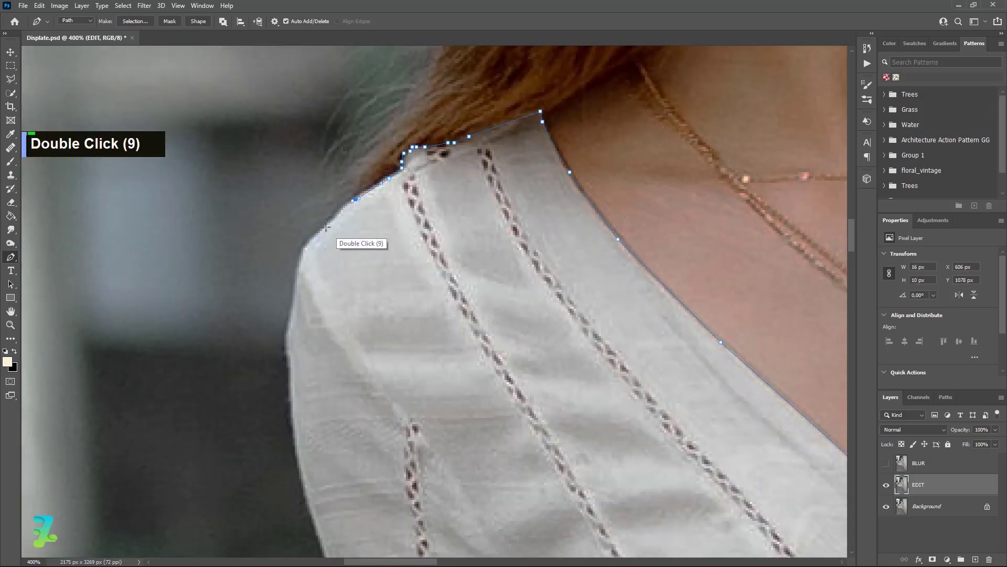
Step: Extend the path down the outer edge of the upper sleeve to the elbow area
{"action": "left_click_drag", "start_coordinate": [302, 261], "coordinate": [298, 277]}
{"action": "left_click", "coordinate": [295, 298]}
{"action": "left_click", "coordinate": [295, 304]}
{"action": "left_click", "coordinate": [289, 325]}
{"action": "left_click_drag", "start_coordinate": [299, 448], "coordinate": [299, 454]}
{"action": "scroll", "coordinate": [304, 465], "scroll_direction": "down", "scroll_amount": 20}
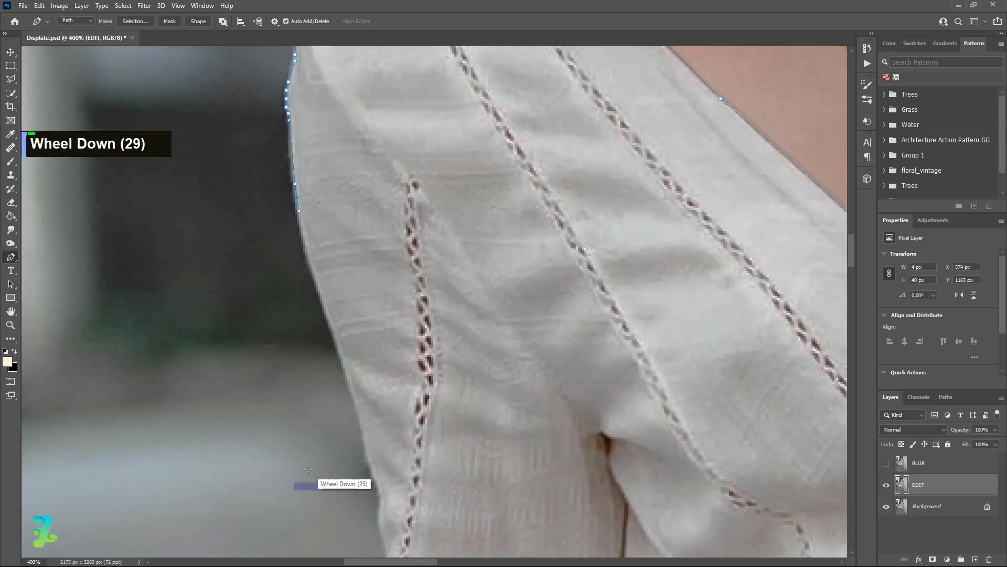
{"action": "left_click_drag", "start_coordinate": [331, 323], "coordinate": [341, 360]}
{"action": "left_click", "coordinate": [381, 489]}
{"action": "scroll", "coordinate": [383, 498], "scroll_direction": "down", "scroll_amount": 20}
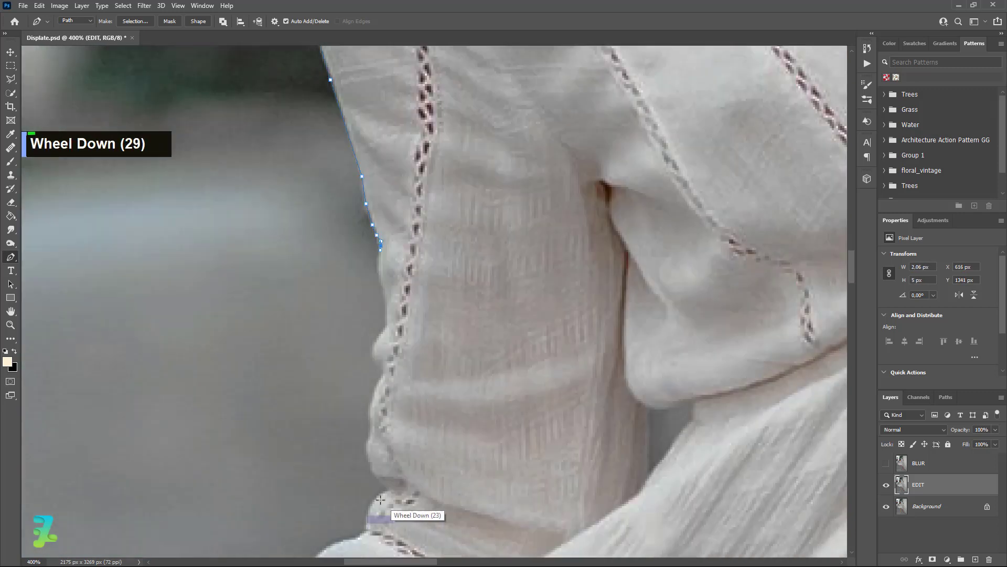
Step: Follow the wrinkled outer edge of the lower sleeve with closely spaced path points
{"action": "left_click_drag", "start_coordinate": [378, 178], "coordinate": [382, 187]}
{"action": "left_click", "coordinate": [385, 196]}
{"action": "left_click", "coordinate": [387, 225]}
{"action": "left_click_drag", "start_coordinate": [375, 249], "coordinate": [374, 262]}
{"action": "left_click_drag", "start_coordinate": [374, 269], "coordinate": [379, 271]}
{"action": "left_click", "coordinate": [381, 273]}
{"action": "left_click", "coordinate": [379, 287]}
{"action": "left_click", "coordinate": [371, 313]}
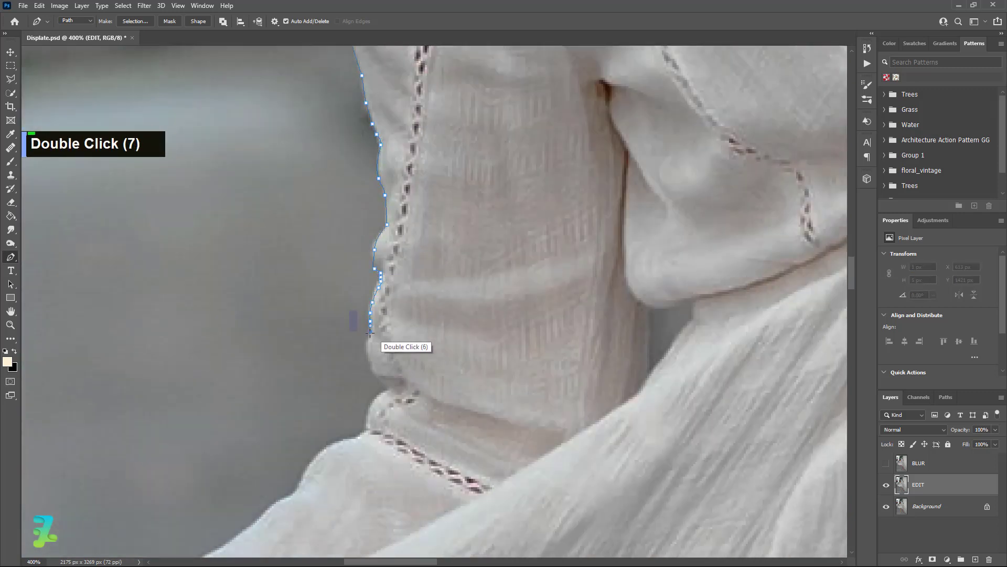
Step: Trace the path around the gathered sleeve band to the start of the flared cuff, replacing the misplaced point
{"action": "left_click", "coordinate": [366, 350]}
{"action": "left_click", "coordinate": [377, 376]}
{"action": "left_click", "coordinate": [391, 391]}
{"action": "key", "text": "ctrl+z"}
{"action": "left_click_drag", "start_coordinate": [373, 401], "coordinate": [368, 412]}
{"action": "left_click", "coordinate": [369, 416]}
{"action": "left_click", "coordinate": [364, 434]}
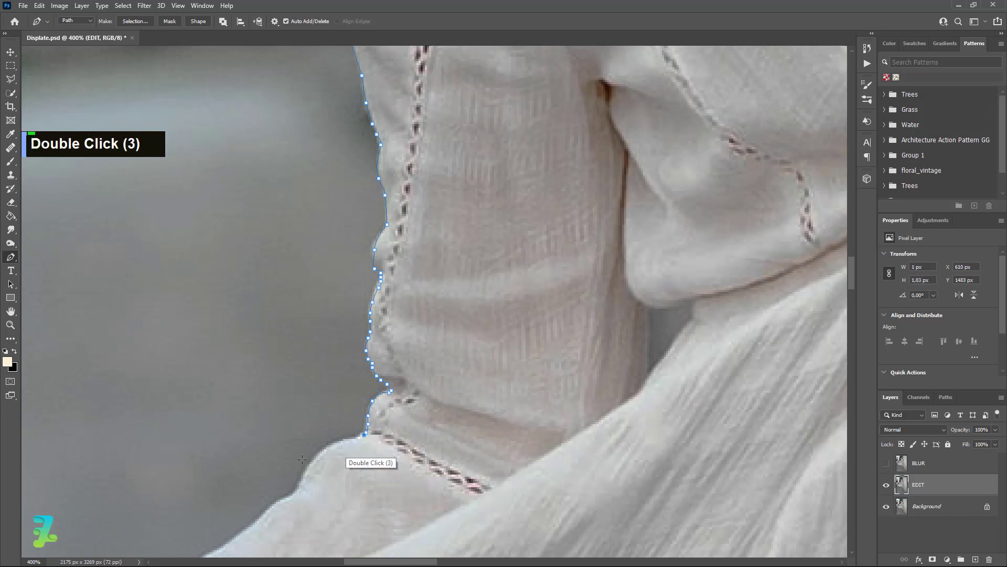
Step: Extend the path down the upper edge of the flared cuff towards the hand, replacing the misplaced points
{"action": "scroll", "coordinate": [326, 446], "scroll_direction": "down", "scroll_amount": 15}
{"action": "left_click_drag", "start_coordinate": [318, 326], "coordinate": [186, 443]}
{"action": "left_click", "coordinate": [299, 361]}
{"action": "left_click", "coordinate": [295, 369]}
{"action": "key", "text": "ctrl+z"}
{"action": "key", "text": "ctrl+z"}
{"action": "key", "text": "ctrl+z"}
{"action": "left_click", "coordinate": [182, 447]}
{"action": "left_click", "coordinate": [175, 453]}
{"action": "scroll", "coordinate": [259, 439], "scroll_direction": "down", "scroll_amount": 17}
{"action": "left_click_drag", "start_coordinate": [369, 561], "coordinate": [304, 565]}
{"action": "left_click", "coordinate": [567, 350]}
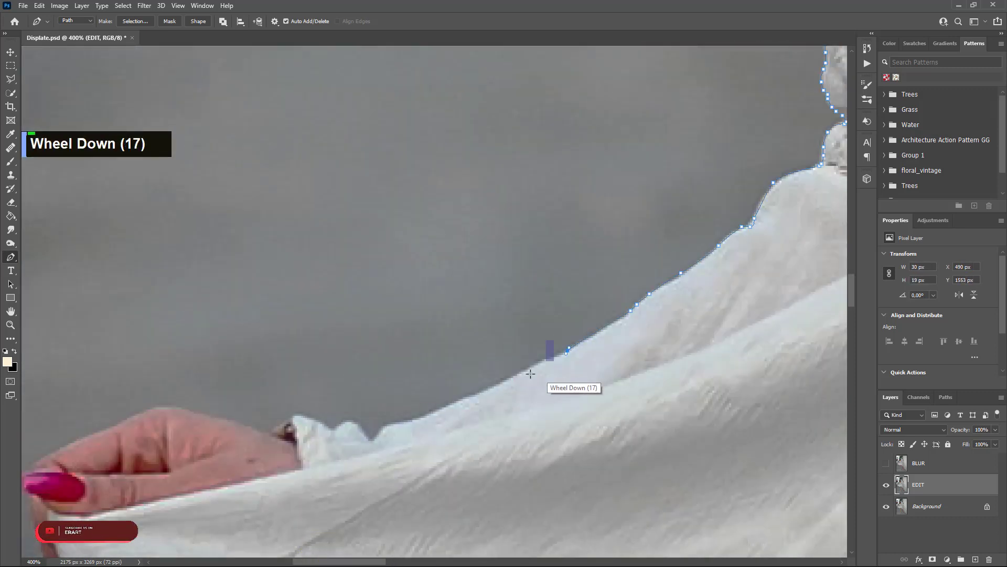
Step: Continue the path along the cuff to the wrist and around its small ruffle, undoing the misplaced point
{"action": "left_click", "coordinate": [490, 388]}
{"action": "left_click", "coordinate": [446, 406]}
{"action": "left_click", "coordinate": [358, 424]}
{"action": "key", "text": "ctrl+z"}
{"action": "left_click_drag", "start_coordinate": [337, 426], "coordinate": [334, 430]}
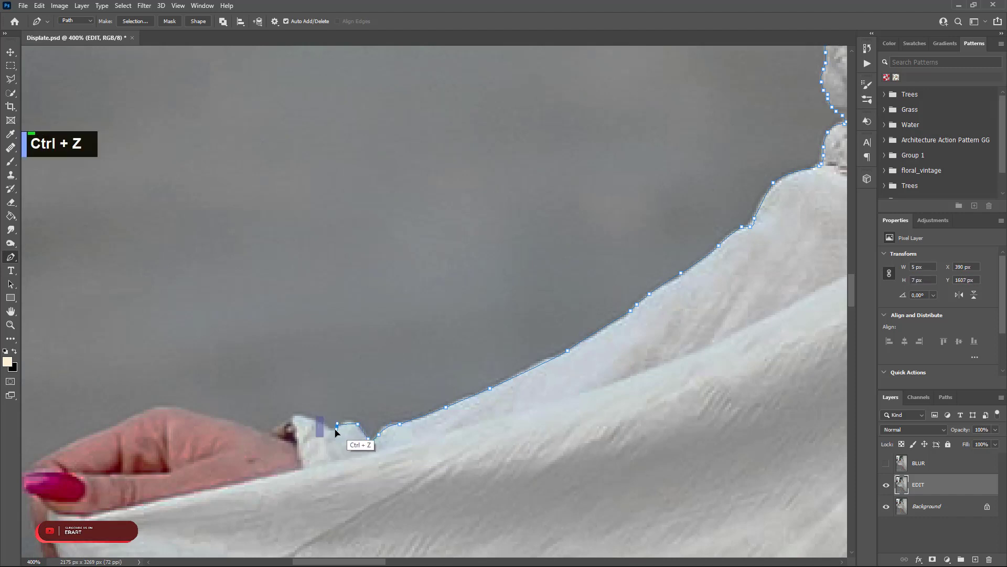
{"action": "left_click", "coordinate": [327, 428]}
{"action": "left_click", "coordinate": [295, 416]}
{"action": "left_click", "coordinate": [295, 422]}
{"action": "left_click", "coordinate": [295, 430]}
{"action": "left_click", "coordinate": [297, 442]}
Step: Trace the path along the skirt edge beneath the hand and around the corner held by the fingers
{"action": "left_click", "coordinate": [145, 504]}
{"action": "left_click", "coordinate": [108, 511]}
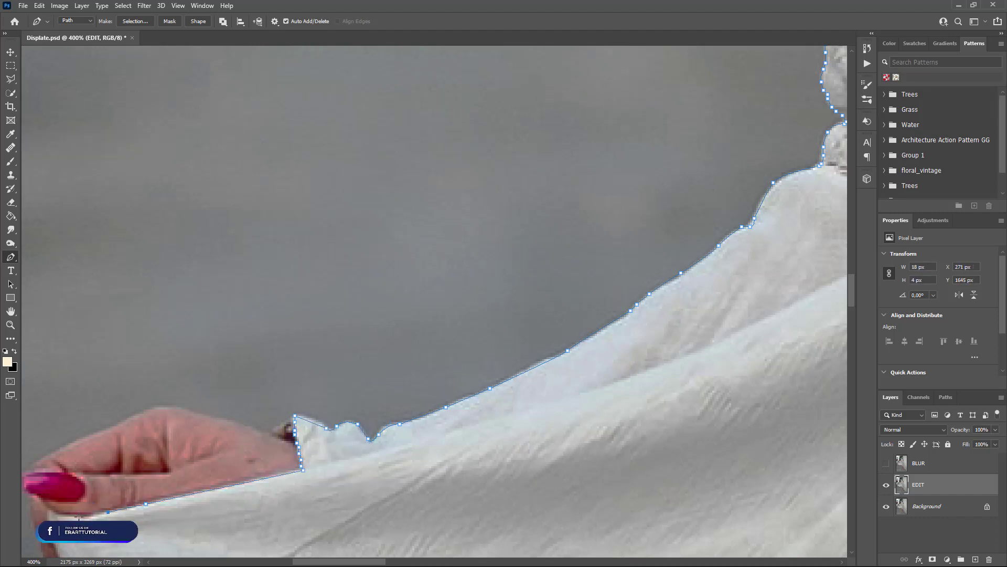
{"action": "scroll", "coordinate": [50, 513], "scroll_direction": "down", "scroll_amount": 10}
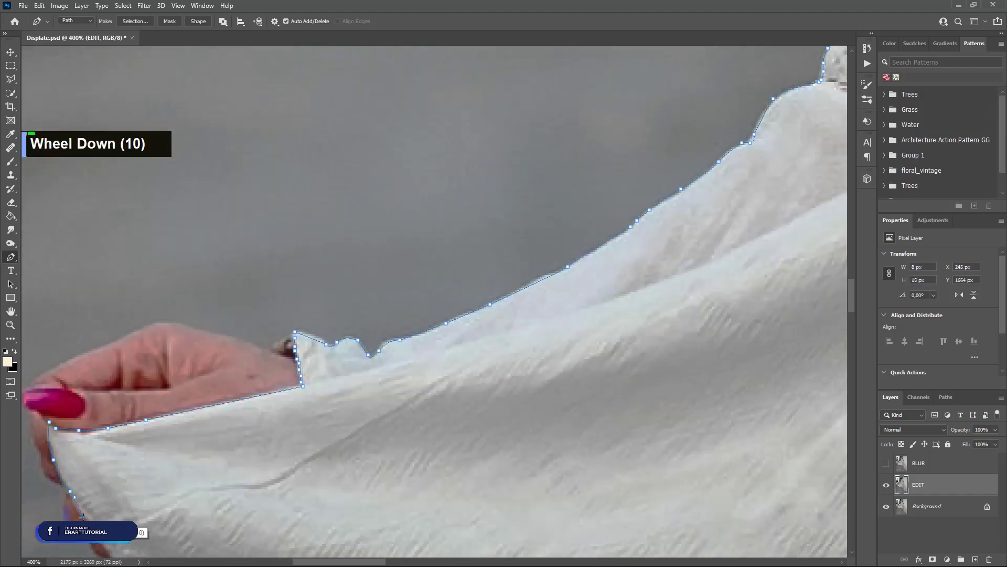
{"action": "scroll", "coordinate": [83, 517], "scroll_direction": "down", "scroll_amount": 20}
{"action": "left_click", "coordinate": [115, 361]}
Step: Follow the curved skirt hem below the hand with path points, replacing the misplaced one
{"action": "scroll", "coordinate": [202, 516], "scroll_direction": "down", "scroll_amount": 20}
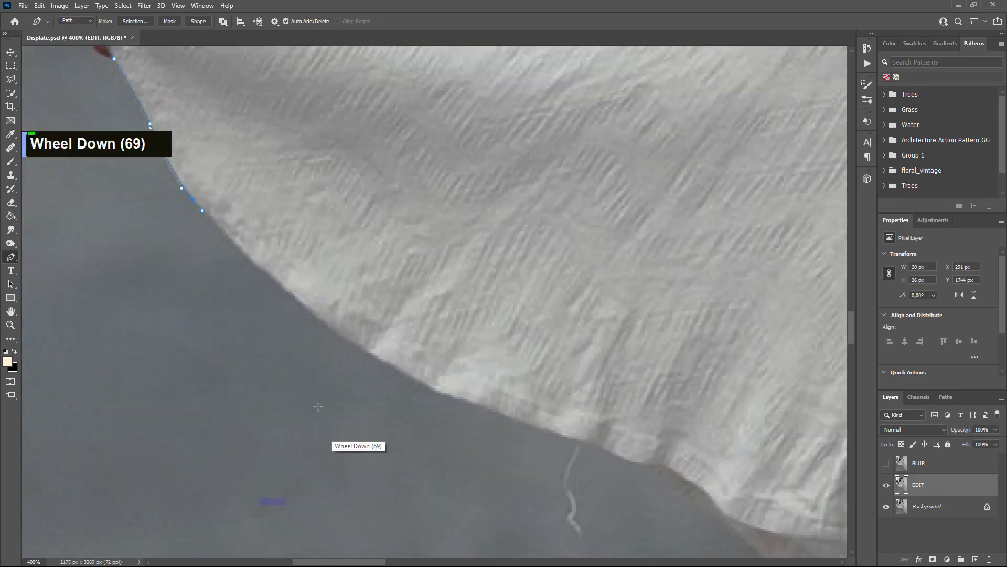
{"action": "key", "text": "ctrl+z"}
{"action": "left_click", "coordinate": [253, 262]}
{"action": "left_click", "coordinate": [288, 293]}
{"action": "left_click", "coordinate": [335, 329]}
{"action": "left_click", "coordinate": [360, 350]}
{"action": "left_click", "coordinate": [392, 369]}
{"action": "left_click", "coordinate": [520, 417]}
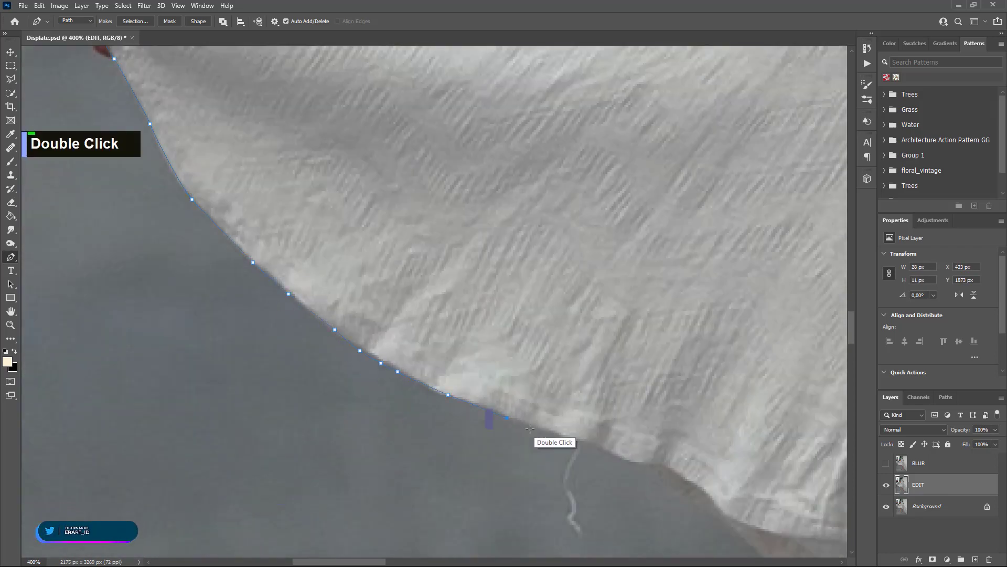
Step: Extend the path along the skirt hem past the loose thread
{"action": "left_click", "coordinate": [581, 439]}
{"action": "left_click", "coordinate": [602, 445]}
{"action": "left_click", "coordinate": [626, 453]}
{"action": "left_click", "coordinate": [646, 464]}
{"action": "left_click", "coordinate": [678, 464]}
{"action": "left_click_drag", "start_coordinate": [382, 561], "coordinate": [426, 561]}
{"action": "scroll", "coordinate": [79, 343], "scroll_direction": "down", "scroll_amount": 16}
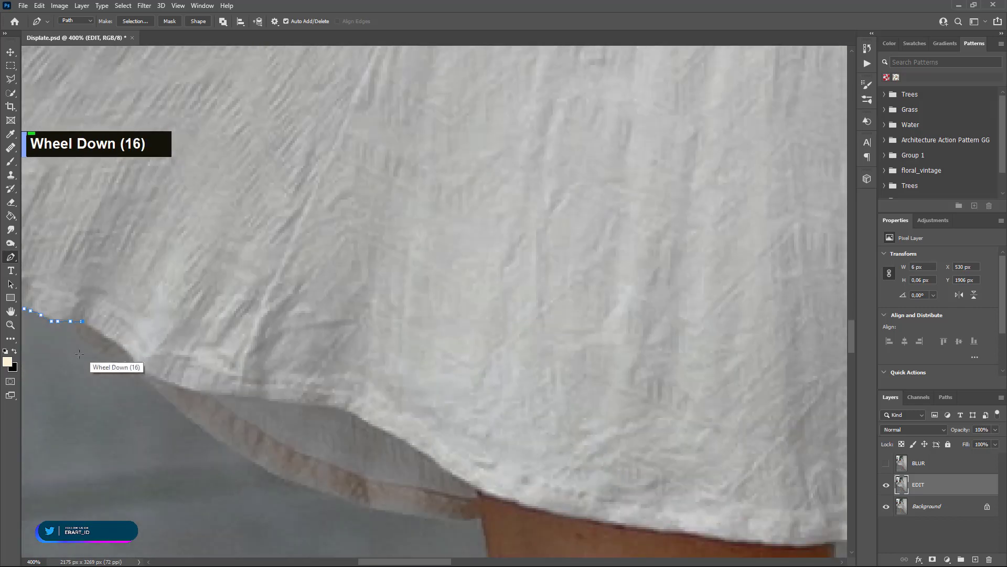
Step: Trace the path from the hem onto the lower edge of the exposed inner fold, replacing the misplaced point
{"action": "key", "text": "ctrl+z"}
{"action": "left_click", "coordinate": [80, 331]}
{"action": "left_click", "coordinate": [102, 348]}
{"action": "left_click", "coordinate": [114, 354]}
{"action": "left_click", "coordinate": [134, 363]}
{"action": "left_click", "coordinate": [155, 391]}
{"action": "left_click", "coordinate": [170, 407]}
{"action": "left_click", "coordinate": [219, 442]}
{"action": "left_click", "coordinate": [249, 462]}
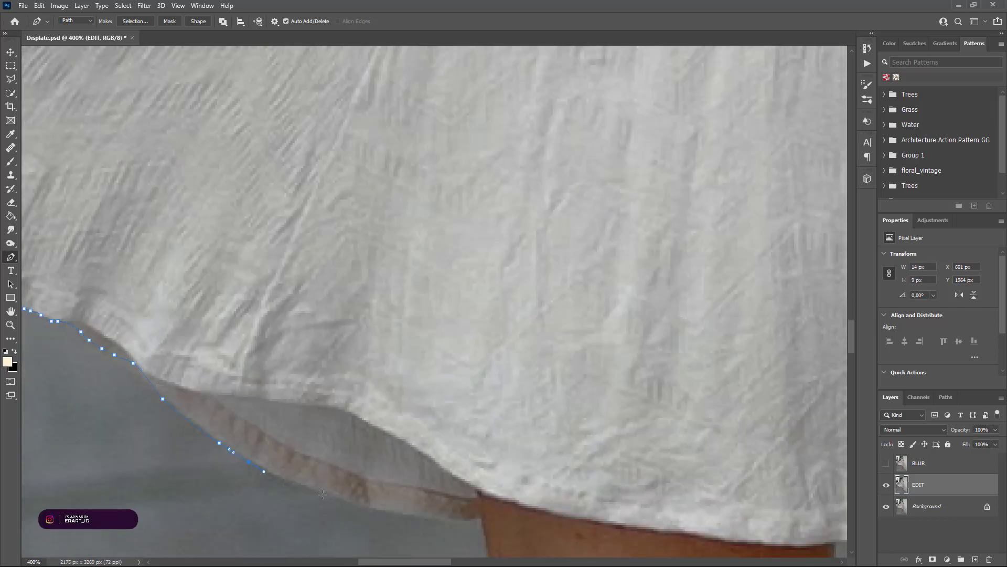
Step: Continue the path along the inner fold's lower edge and up to the hem at the first leg
{"action": "left_click", "coordinate": [322, 493]}
{"action": "left_click", "coordinate": [366, 508]}
{"action": "double_click", "coordinate": [383, 514]}
{"action": "left_click", "coordinate": [412, 517]}
{"action": "left_click", "coordinate": [418, 519]}
{"action": "left_click", "coordinate": [479, 504]}
{"action": "left_click", "coordinate": [479, 493]}
Step: Trace the path along the hem across the first leg and into the gap between the legs, undoing the misplaced point
{"action": "left_click", "coordinate": [561, 514]}
{"action": "left_click", "coordinate": [588, 518]}
{"action": "scroll", "coordinate": [449, 553], "scroll_direction": "down", "scroll_amount": 6}
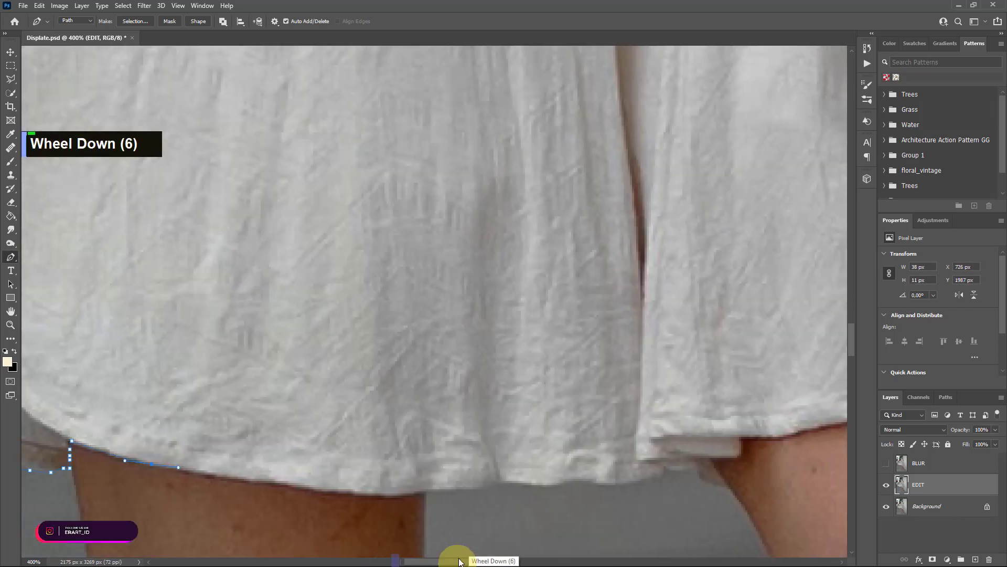
{"action": "left_click", "coordinate": [339, 492]}
{"action": "key", "text": "ctrl+z"}
{"action": "left_click", "coordinate": [393, 495]}
{"action": "left_click", "coordinate": [457, 493]}
{"action": "left_click", "coordinate": [506, 482]}
{"action": "left_click", "coordinate": [546, 483]}
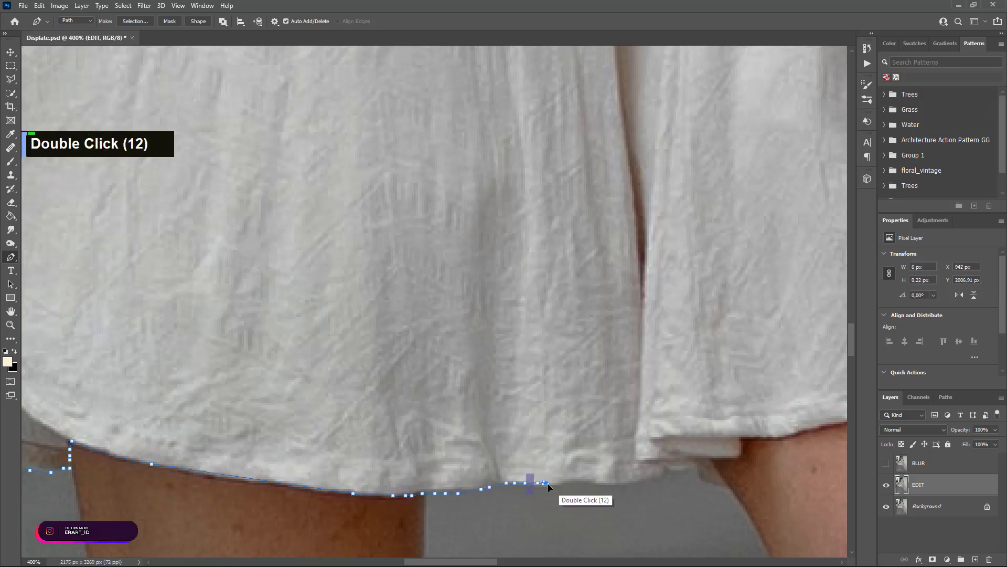
Step: Extend the path along the hem between the legs and around the small fold beside the second leg
{"action": "left_click", "coordinate": [588, 481]}
{"action": "left_click", "coordinate": [628, 485]}
{"action": "left_click", "coordinate": [655, 479]}
{"action": "left_click", "coordinate": [686, 472]}
{"action": "left_click", "coordinate": [700, 478]}
{"action": "left_click", "coordinate": [723, 486]}
{"action": "left_click", "coordinate": [720, 475]}
{"action": "left_click", "coordinate": [721, 459]}
{"action": "left_click", "coordinate": [737, 458]}
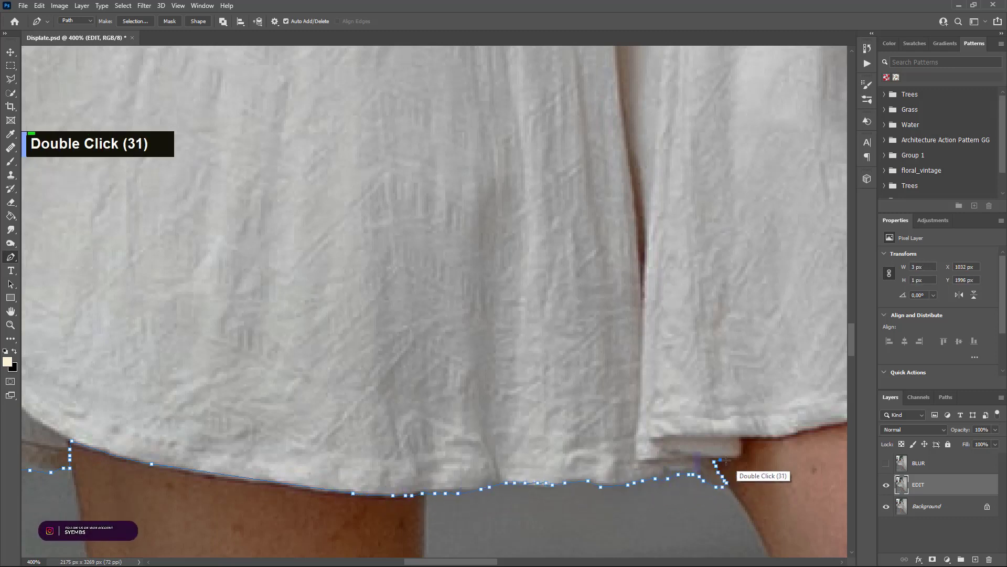
Step: Rework the path around the corner of the hem fold at the second leg, undoing the misplaced points
{"action": "key", "text": "ctrl+z"}
{"action": "key", "text": "ctrl+z"}
{"action": "left_click", "coordinate": [742, 447]}
{"action": "left_click", "coordinate": [742, 439]}
{"action": "key", "text": "ctrl+z"}
{"action": "key", "text": "ctrl+z"}
{"action": "key", "text": "ctrl+z"}
{"action": "key", "text": "ctrl+z"}
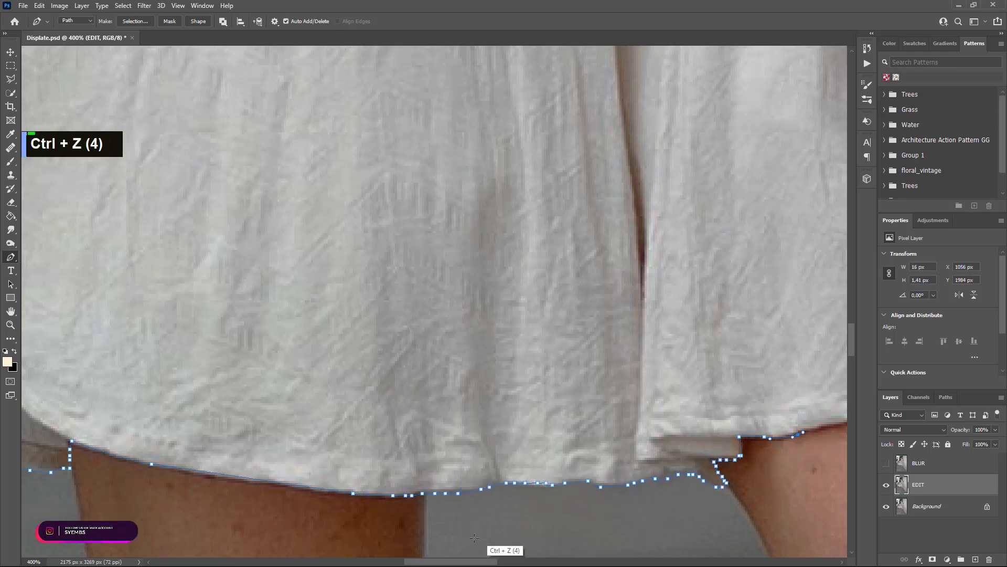
Step: Trace the path along the hem across the second leg to its outer side
{"action": "scroll", "coordinate": [474, 537], "scroll_direction": "right", "scroll_amount": 10}
{"action": "left_click", "coordinate": [469, 398]}
{"action": "left_click", "coordinate": [498, 397]}
{"action": "left_click", "coordinate": [526, 395]}
{"action": "left_click", "coordinate": [533, 394]}
{"action": "left_click", "coordinate": [542, 397]}
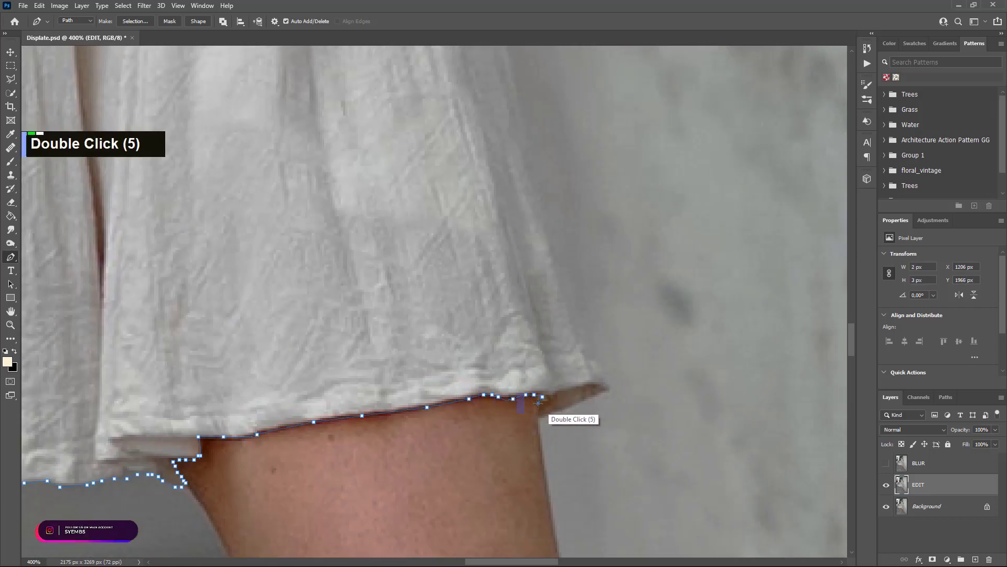
Step: Outline the folded hem flap beyond the second leg out to its pointed corner
{"action": "left_click", "coordinate": [539, 415]}
{"action": "left_click", "coordinate": [553, 413]}
{"action": "left_click", "coordinate": [576, 405]}
{"action": "left_click", "coordinate": [606, 389]}
Step: Trace the path up the skirt's wall-facing side edge and close it at its starting point
{"action": "left_click", "coordinate": [586, 355]}
{"action": "left_click", "coordinate": [570, 305]}
{"action": "left_click", "coordinate": [544, 220]}
{"action": "scroll", "coordinate": [534, 224], "scroll_direction": "up", "scroll_amount": 10}
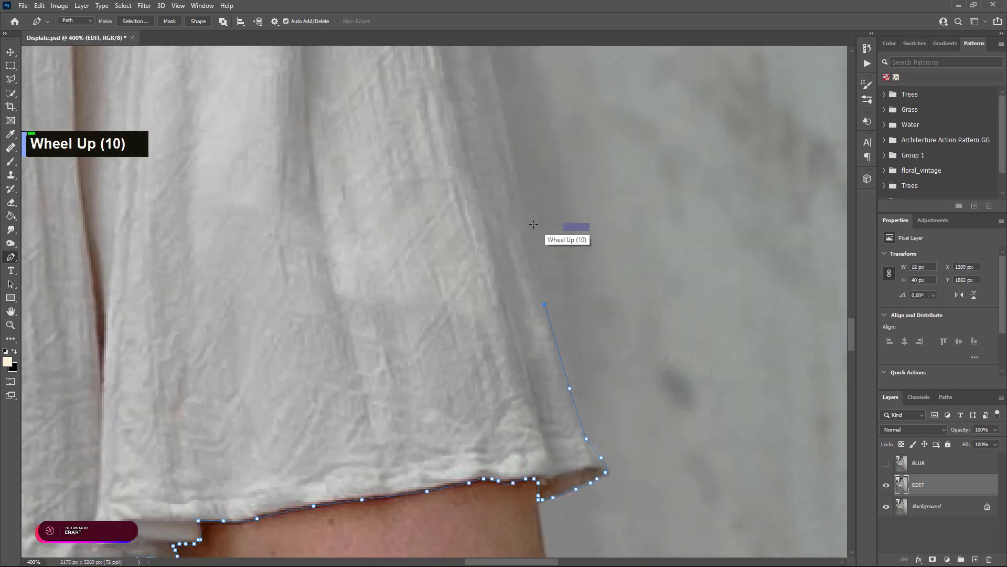
{"action": "scroll", "coordinate": [534, 224], "scroll_direction": "up", "scroll_amount": 20}
{"action": "key", "text": "ctrl+minus"}
{"action": "key", "text": "ctrl+minus"}
{"action": "scroll", "coordinate": [572, 293], "scroll_direction": "up", "scroll_amount": 15}
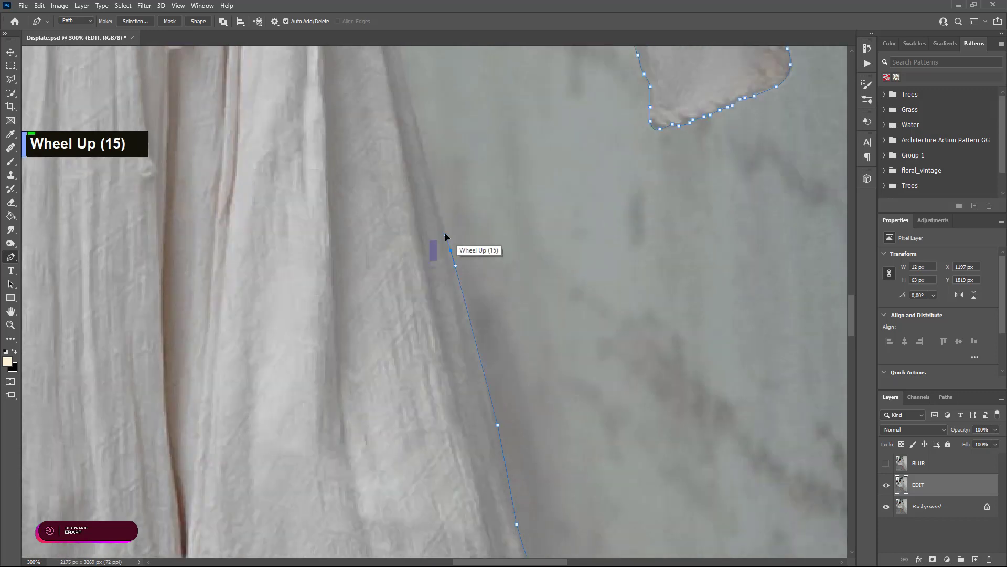
{"action": "scroll", "coordinate": [416, 149], "scroll_direction": "up", "scroll_amount": 10}
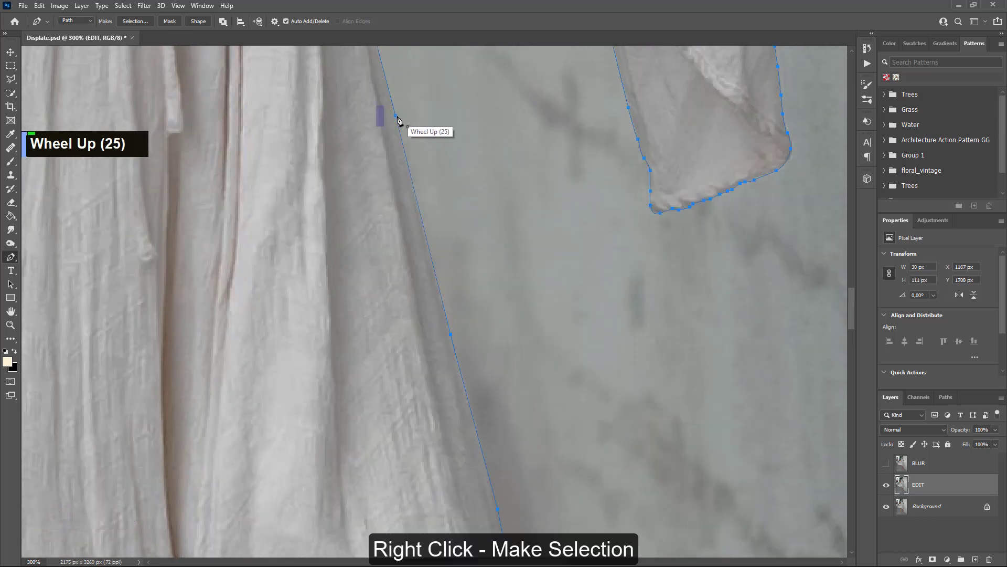
Step: Convert the closed path to a new selection with a 0-pixel feather radius and mask the EDIT layer with it
{"action": "right_click", "coordinate": [346, 175]}
{"action": "left_click", "coordinate": [363, 218]}
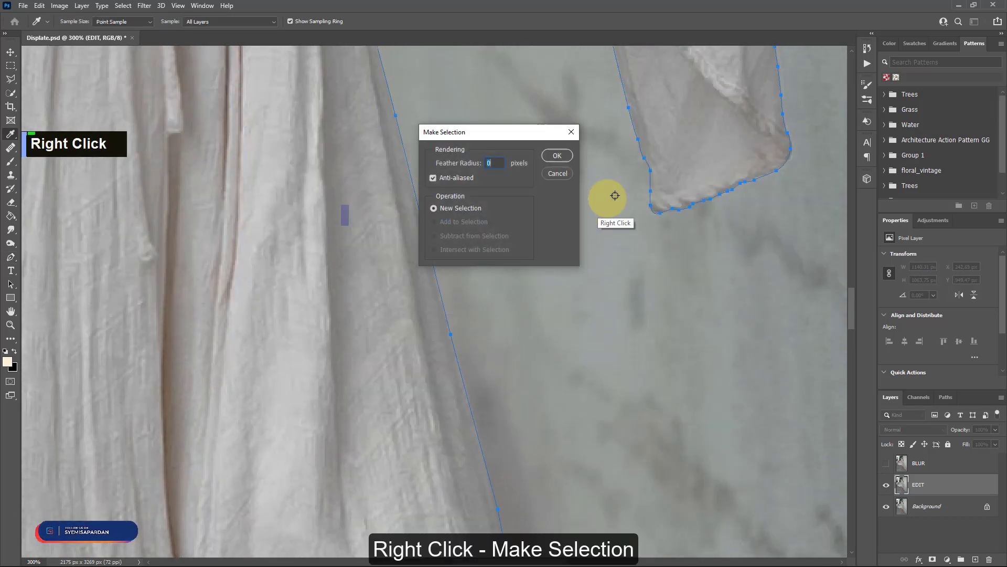
{"action": "left_click", "coordinate": [558, 157]}
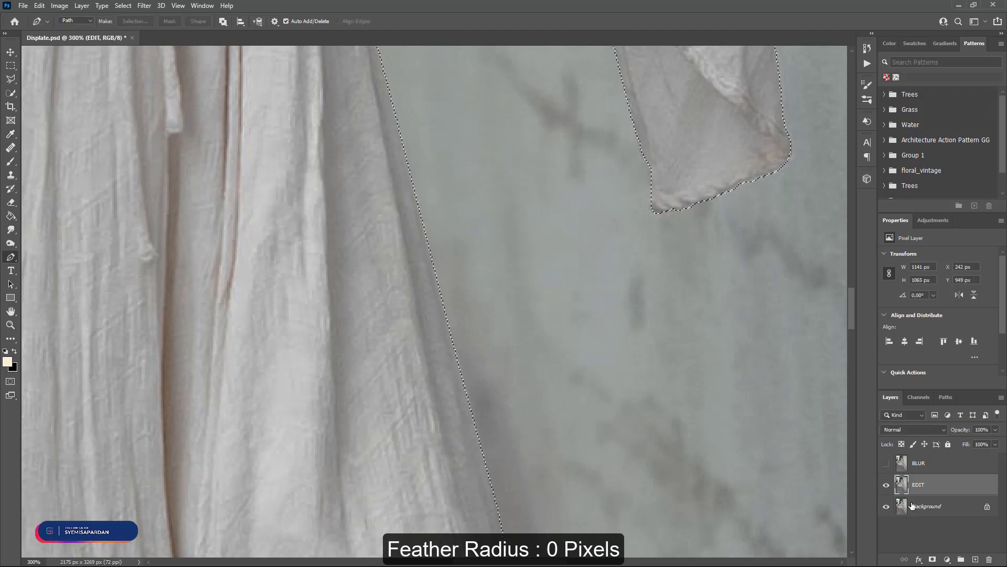
{"action": "left_click", "coordinate": [932, 558]}
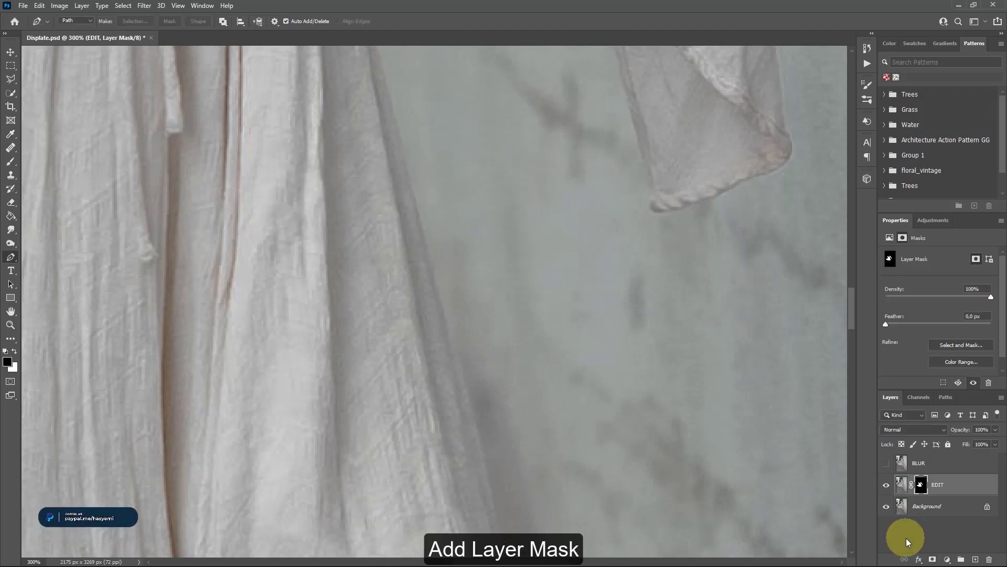
Step: Review the whole dress and upper body at a 66.67% view
{"action": "key", "text": "ctrl+minus"}
{"action": "key", "text": "ctrl+minus"}
{"action": "key", "text": "ctrl+minus"}
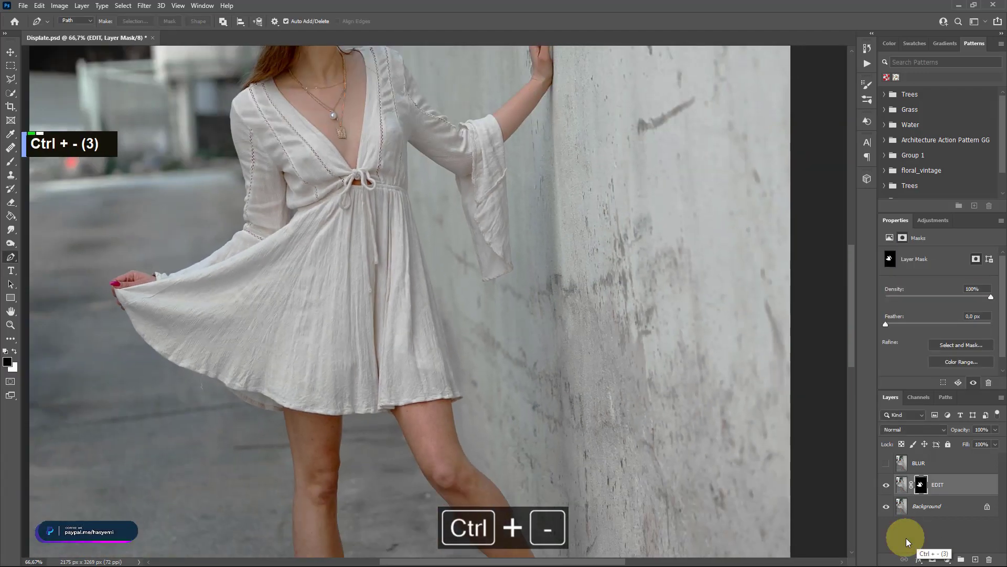
{"action": "scroll", "coordinate": [210, 247], "scroll_direction": "up", "scroll_amount": 3}
{"action": "scroll", "coordinate": [210, 248], "scroll_direction": "up", "scroll_amount": 7}
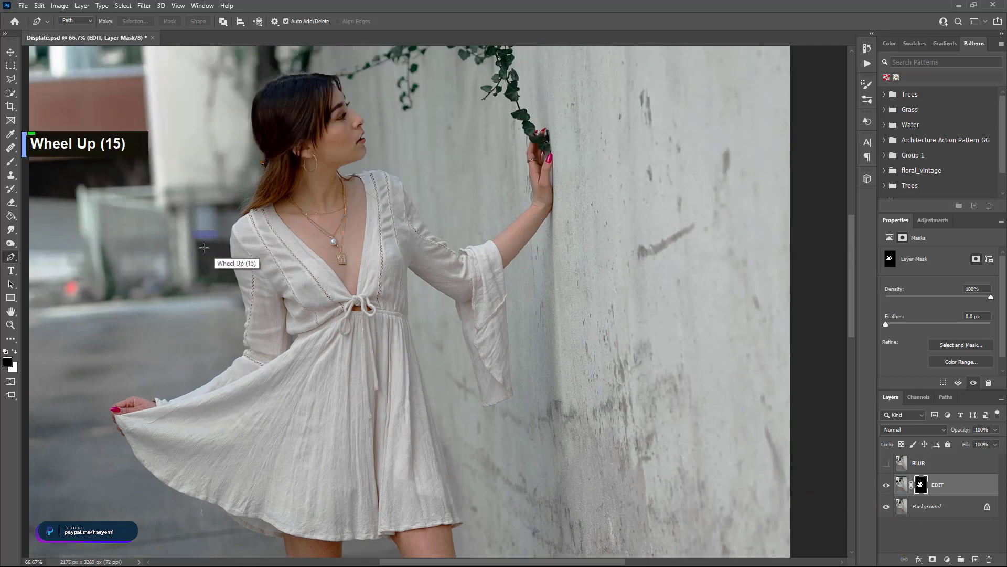
Step: Hide the Background layer and trace a closed path around the larger skin gap beneath the dress's waist knot
{"action": "key", "text": "ctrl+equal"}
{"action": "key", "text": "ctrl+equal"}
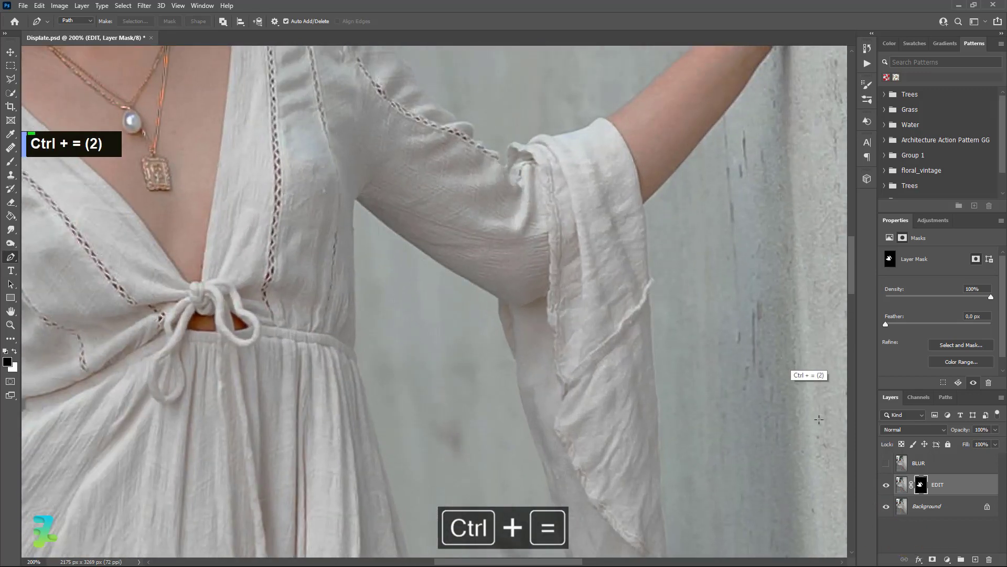
{"action": "left_click", "coordinate": [884, 508]}
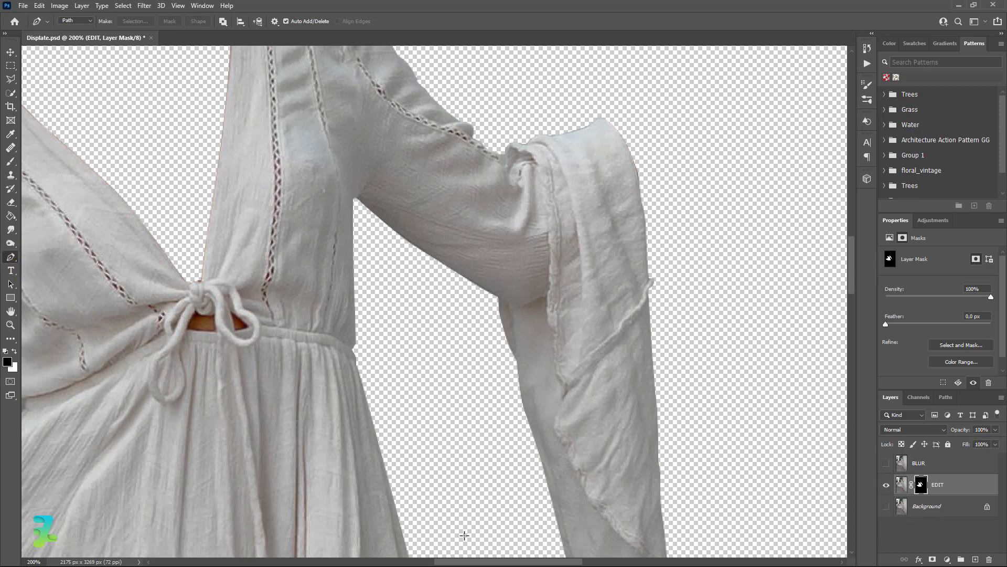
{"action": "left_click_drag", "start_coordinate": [469, 561], "coordinate": [411, 559]}
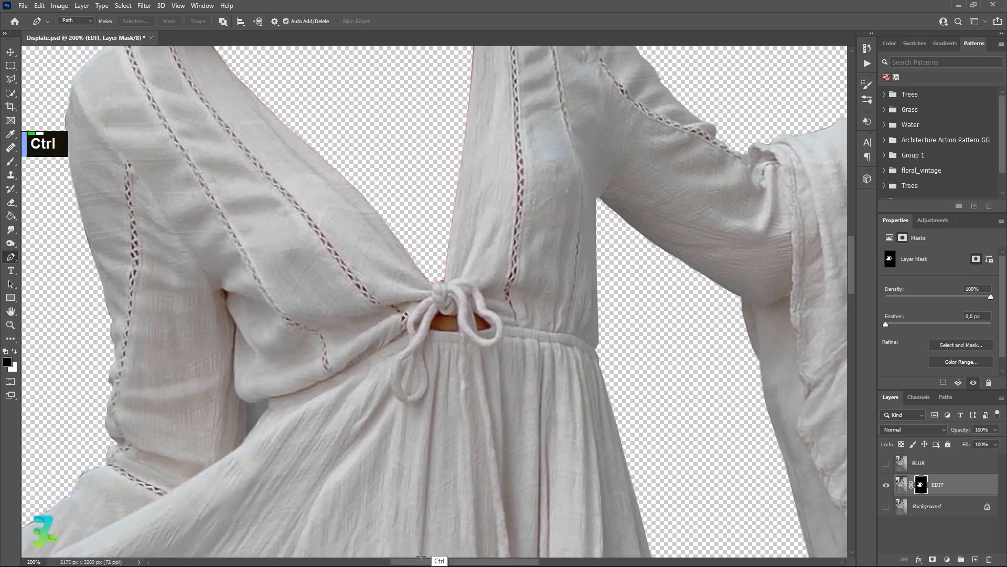
{"action": "key", "text": "ctrl+equal"}
{"action": "key", "text": "ctrl+equal"}
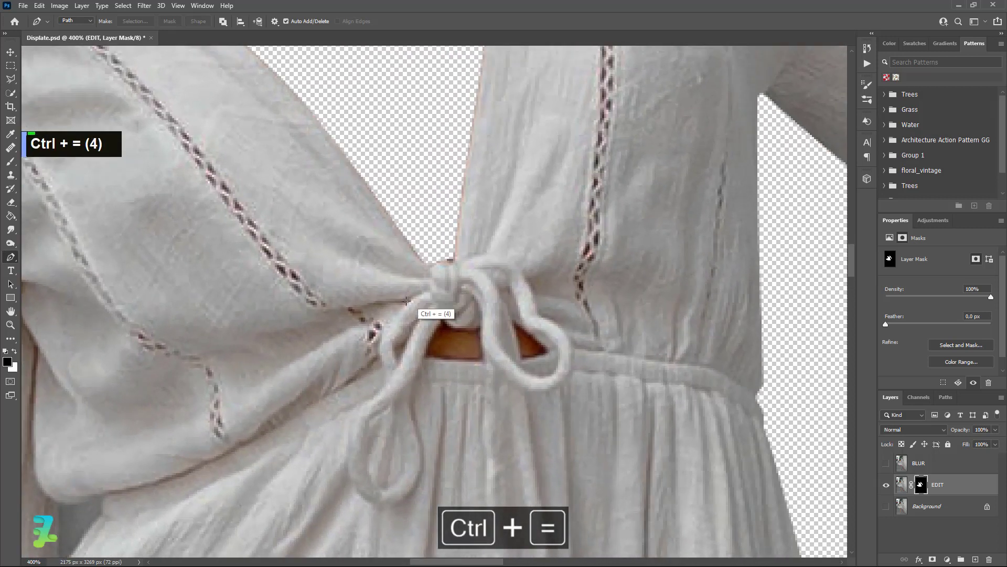
{"action": "double_click", "coordinate": [438, 318]}
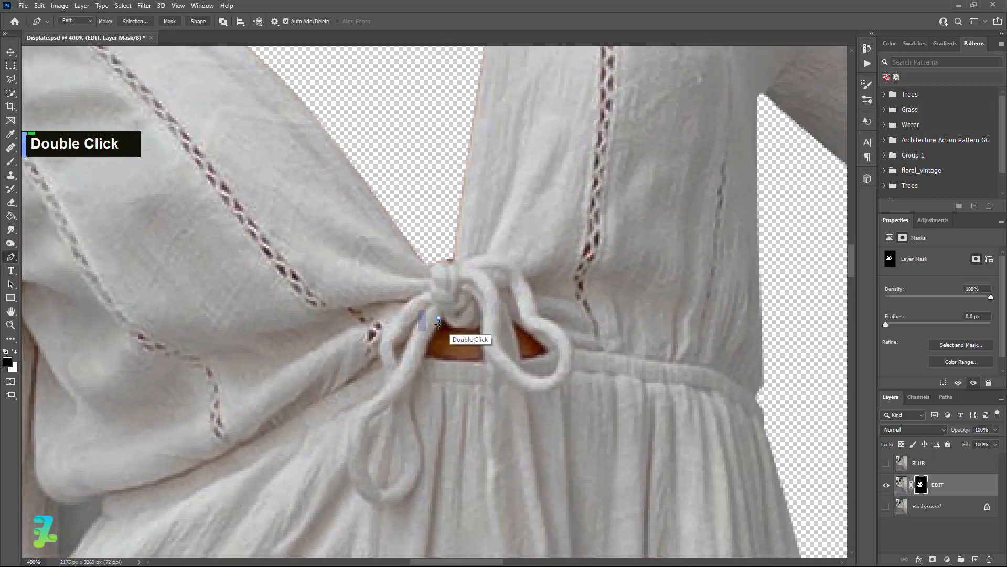
{"action": "double_click", "coordinate": [434, 328]}
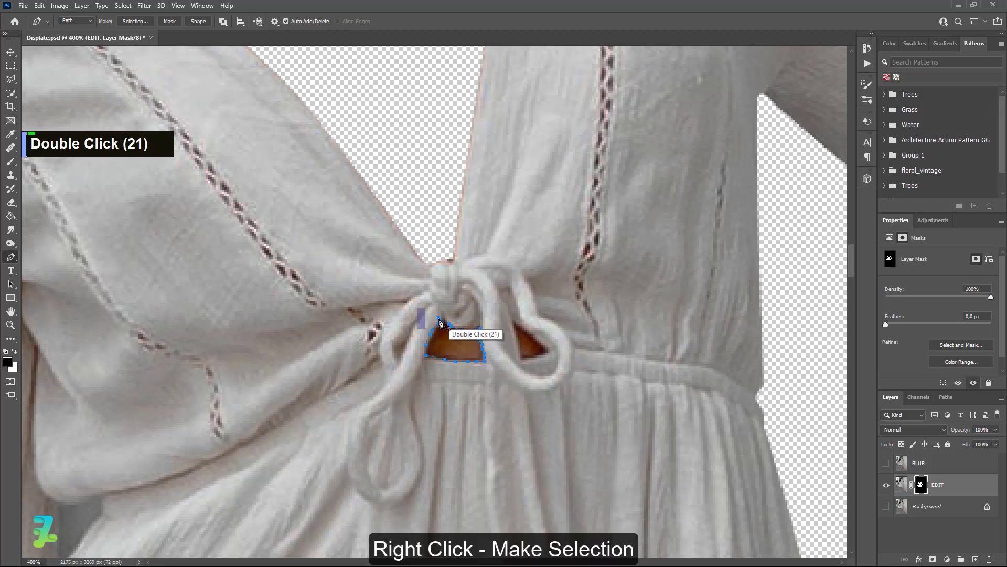
Step: Convert the path to a new selection with 0-pixel feather, clear that area from the EDIT mask with white as foreground colour, and deselect
{"action": "right_click", "coordinate": [457, 349]}
{"action": "left_click", "coordinate": [497, 160]}
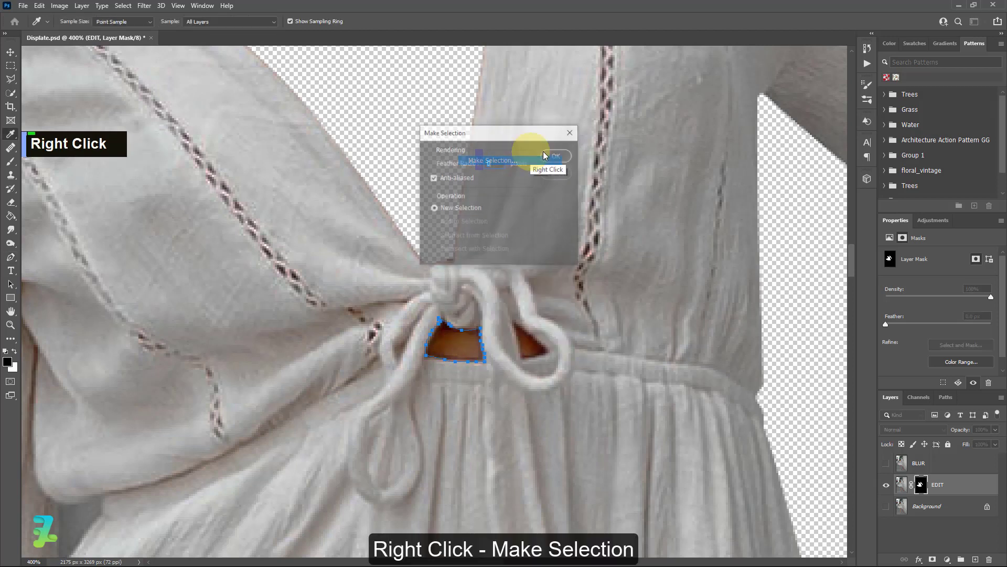
{"action": "left_click", "coordinate": [559, 152]}
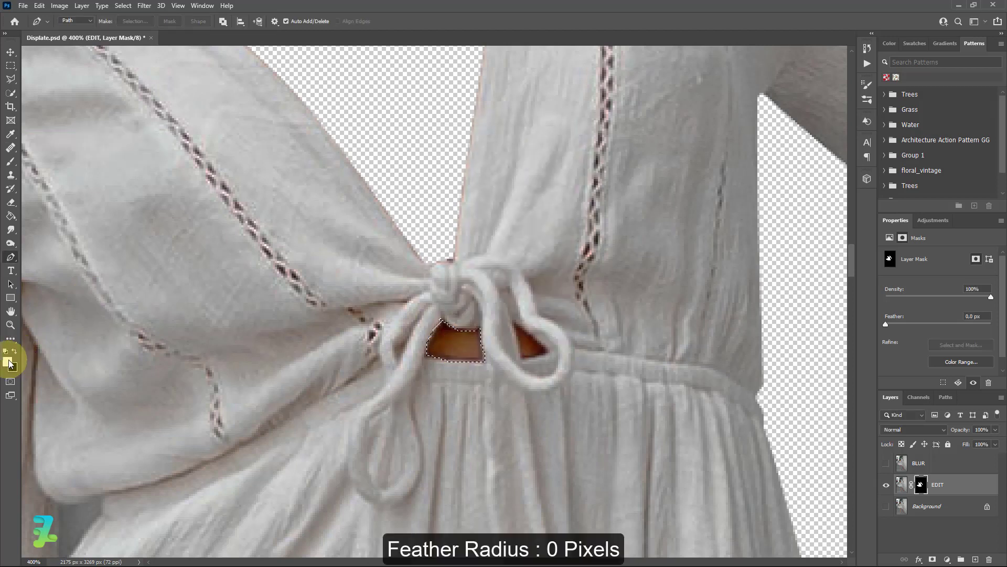
{"action": "left_click", "coordinate": [10, 362]}
{"action": "key", "text": "Delete"}
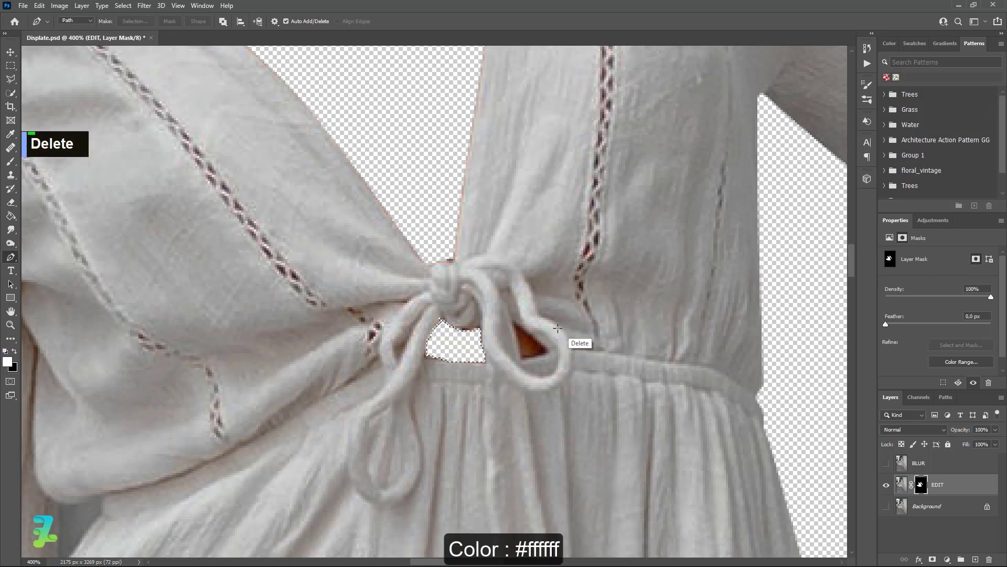
{"action": "key", "text": "ctrl+d"}
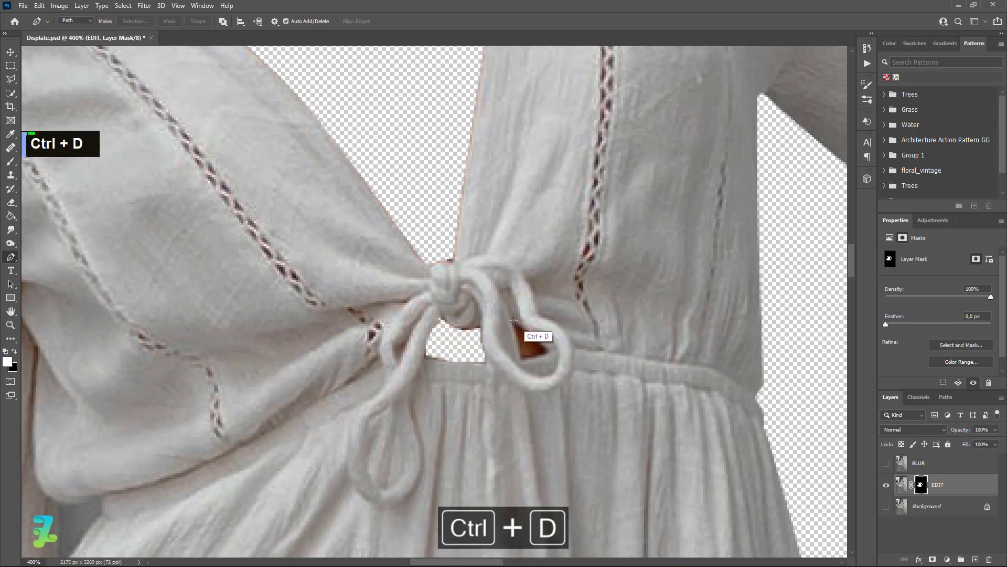
Step: Trace a closed path around the small triangular skin gap inside the bow's loop
{"action": "double_click", "coordinate": [516, 329]}
{"action": "double_click", "coordinate": [517, 337]}
{"action": "double_click", "coordinate": [517, 343]}
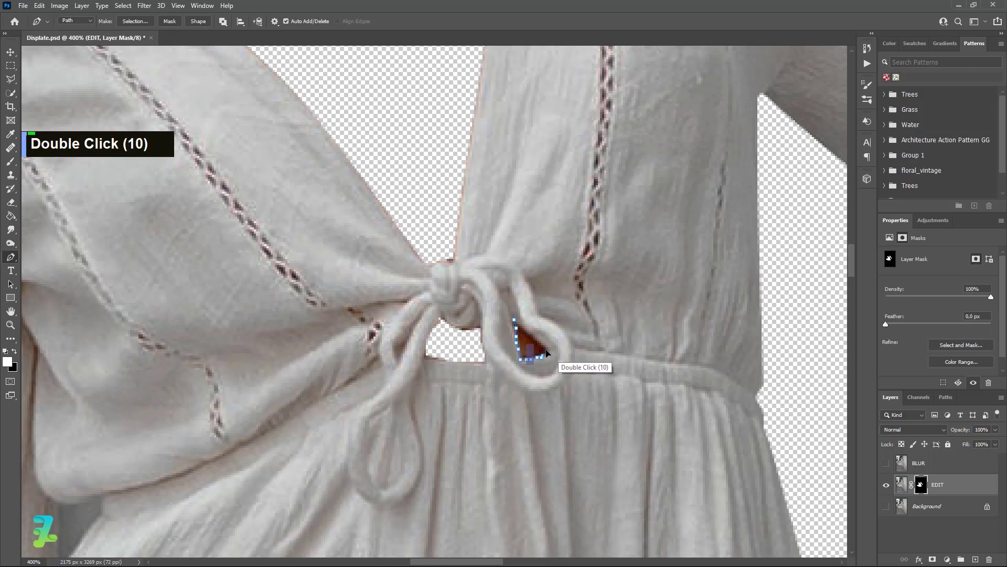
Step: Turn the bow-loop path into a selection with 0-pixel feather, clear it from the EDIT mask, and deselect
{"action": "right_click", "coordinate": [517, 332]}
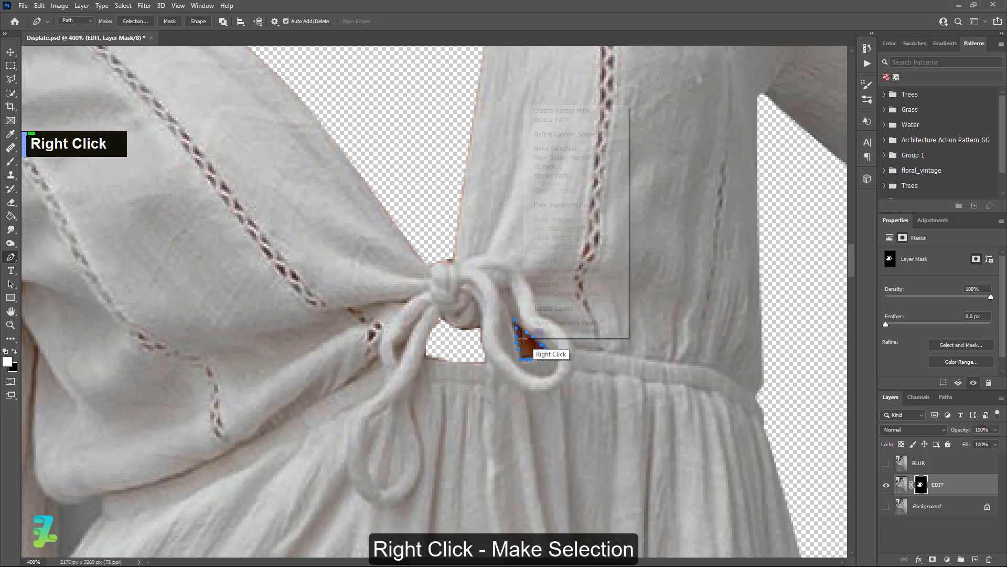
{"action": "left_click", "coordinate": [572, 147]}
{"action": "key", "text": "Return"}
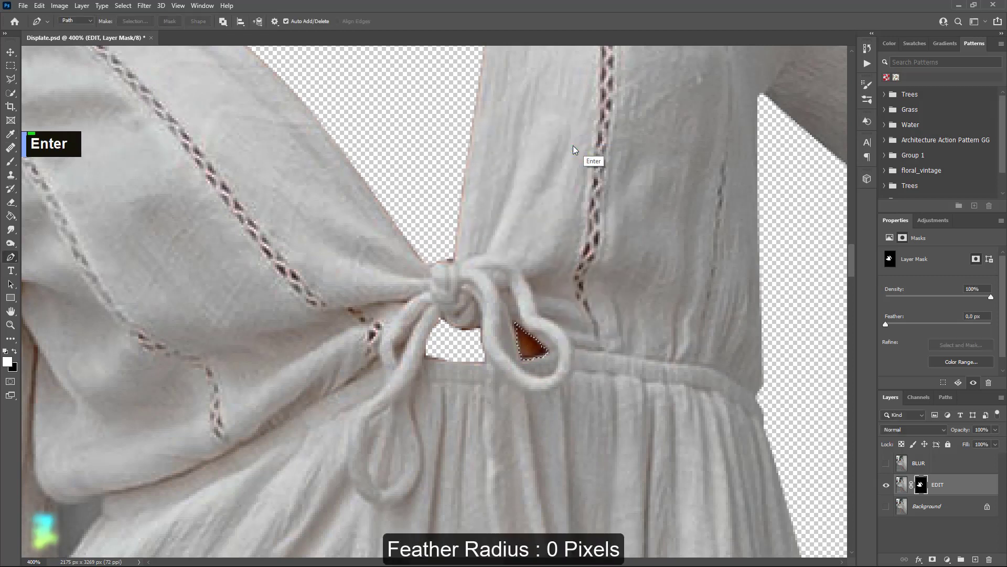
{"action": "key", "text": "Delete"}
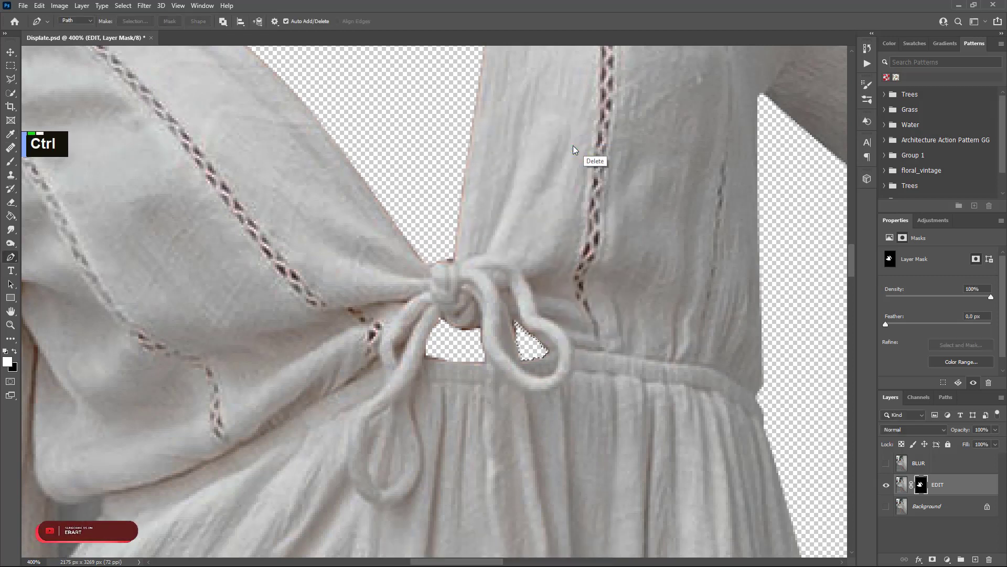
{"action": "key", "text": "ctrl+d"}
Step: Show the Background layer again and add a Pattern fill layer above EDIT
{"action": "key", "text": "ctrl+minus"}
{"action": "key", "text": "ctrl+minus"}
{"action": "key", "text": "ctrl+minus"}
{"action": "key", "text": "ctrl+minus"}
{"action": "key", "text": "ctrl+minus"}
{"action": "key", "text": "ctrl+minus"}
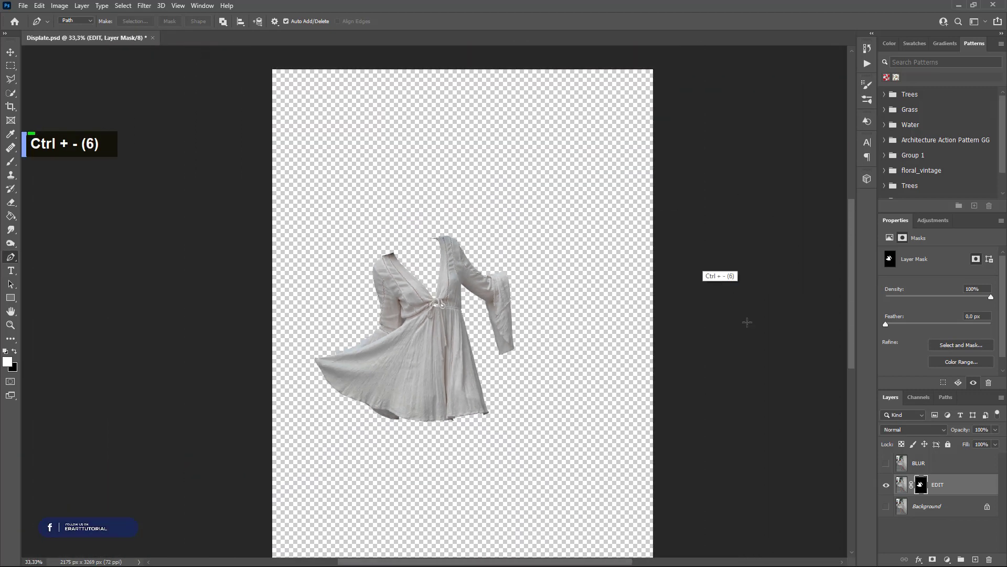
{"action": "left_click", "coordinate": [886, 507]}
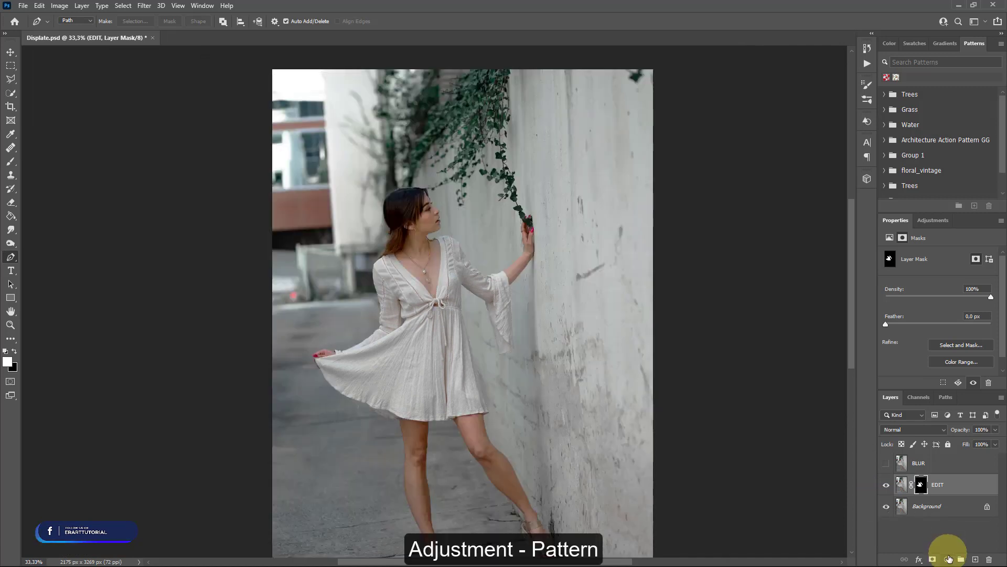
{"action": "left_click", "coordinate": [947, 559]}
{"action": "left_click", "coordinate": [964, 393]}
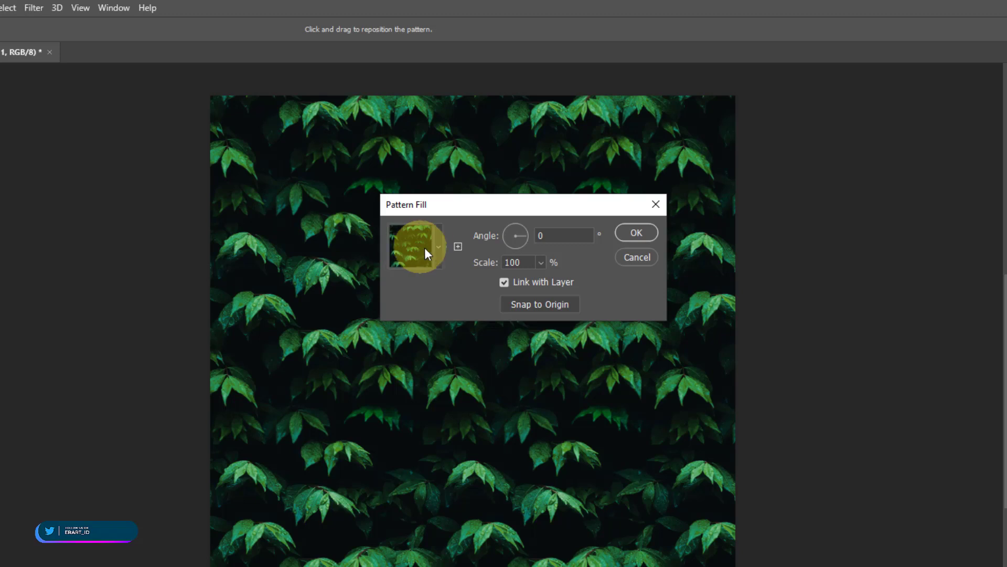
Step: Import the floral_vintage pattern file from the Pattern folder in Downloads into the pattern presets
{"action": "left_click", "coordinate": [434, 247]}
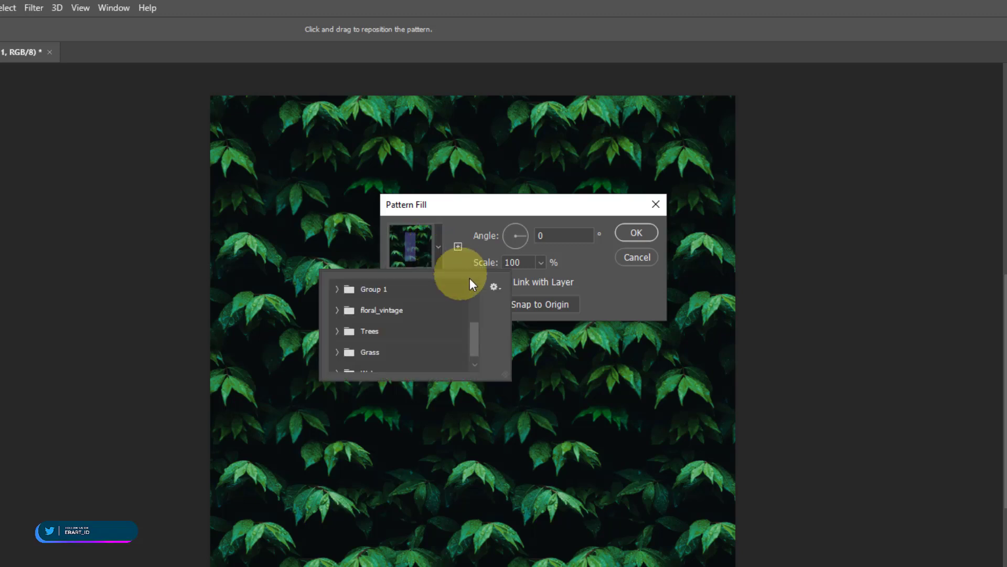
{"action": "left_click", "coordinate": [494, 286]}
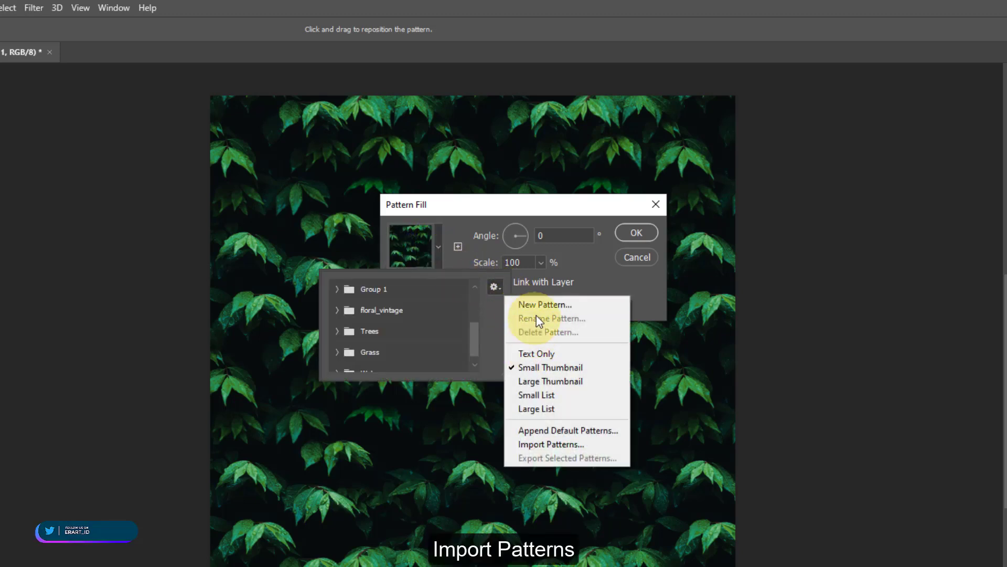
{"action": "left_click", "coordinate": [550, 445]}
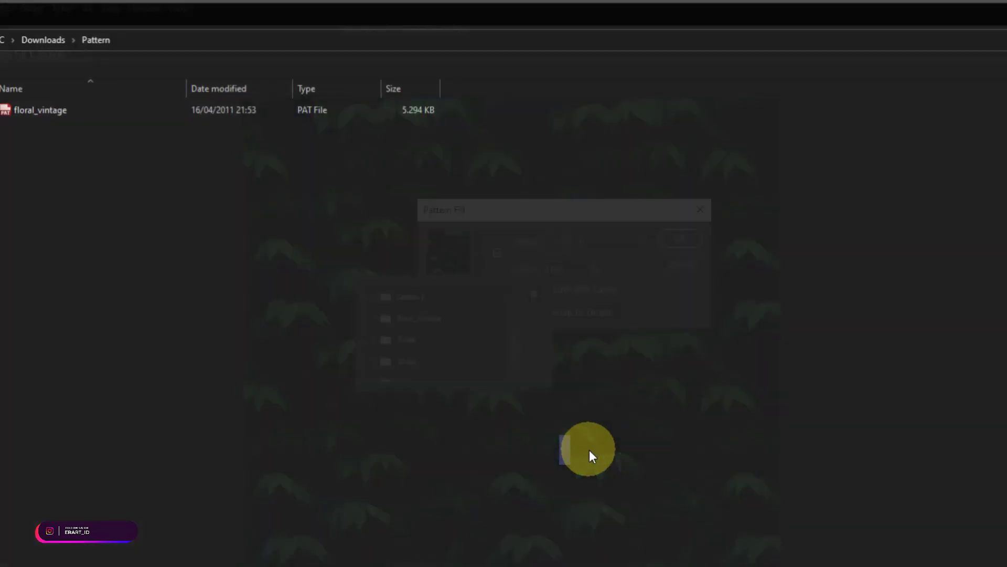
{"action": "double_click", "coordinate": [349, 125]}
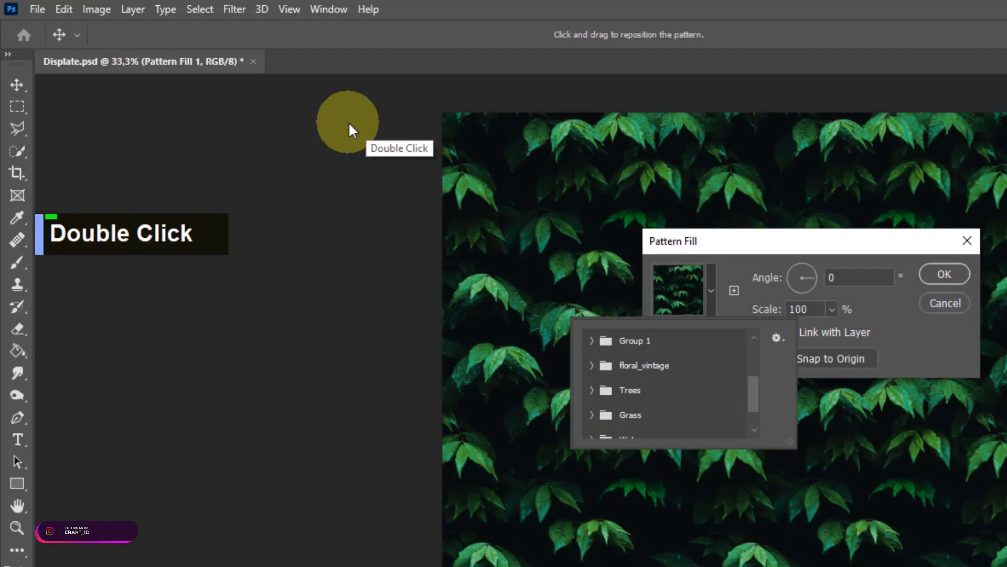
Step: Fill the layer with the pink rose pattern on white from the floral_vintage group at 100% scale and 0° angle
{"action": "scroll", "coordinate": [697, 353], "scroll_direction": "up", "scroll_amount": 2}
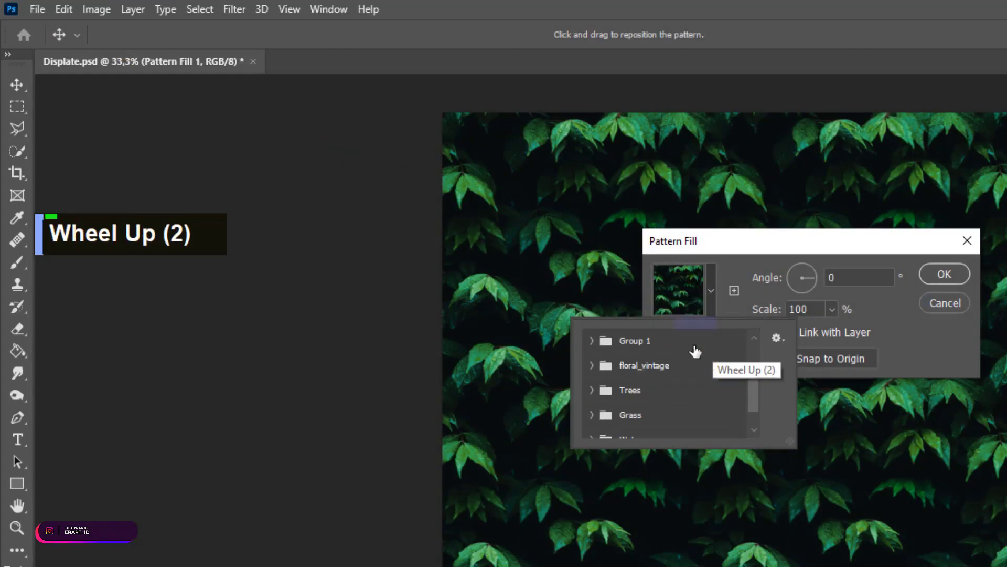
{"action": "left_click", "coordinate": [591, 366]}
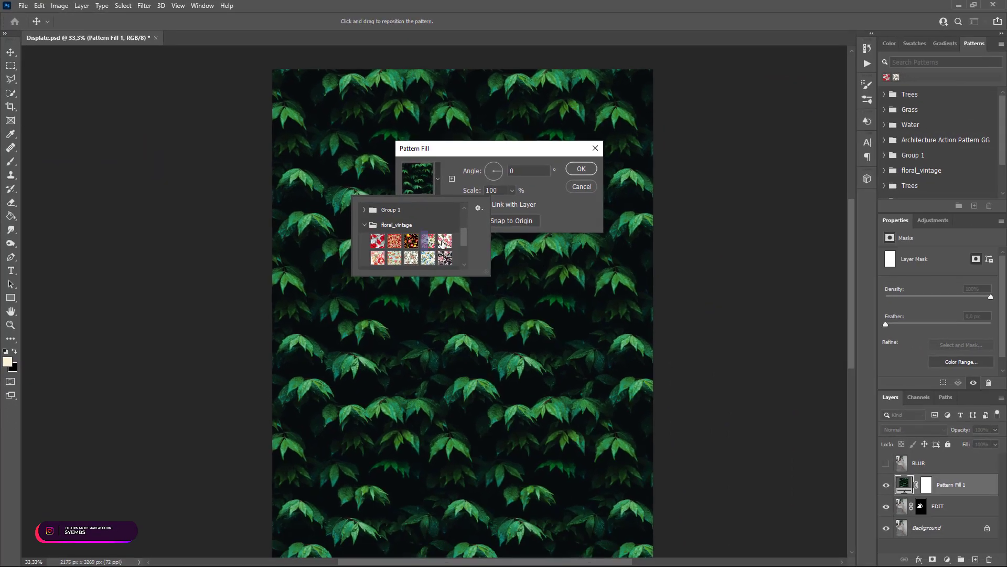
{"action": "left_click", "coordinate": [487, 265]}
{"action": "left_click", "coordinate": [395, 257]}
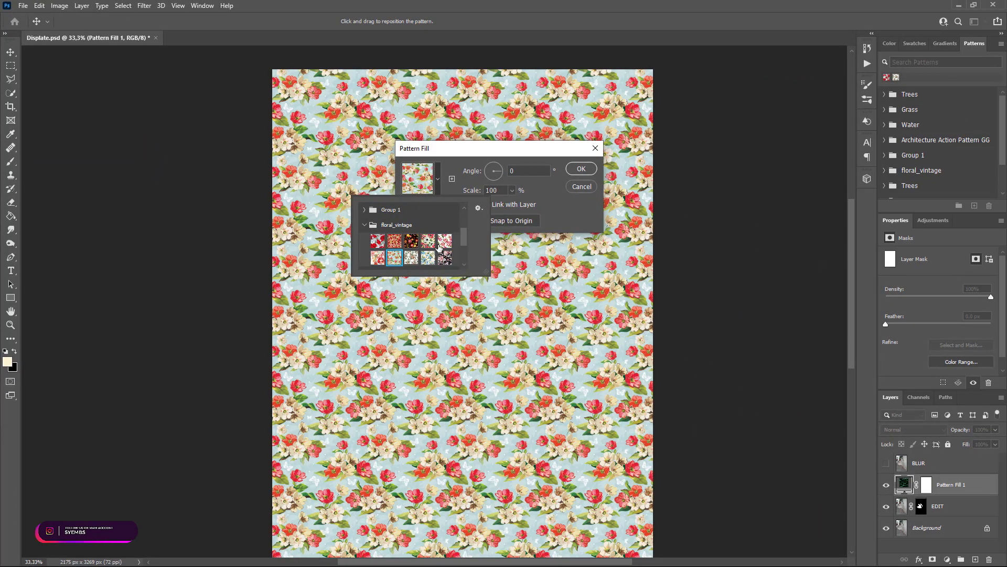
{"action": "left_click", "coordinate": [442, 243]}
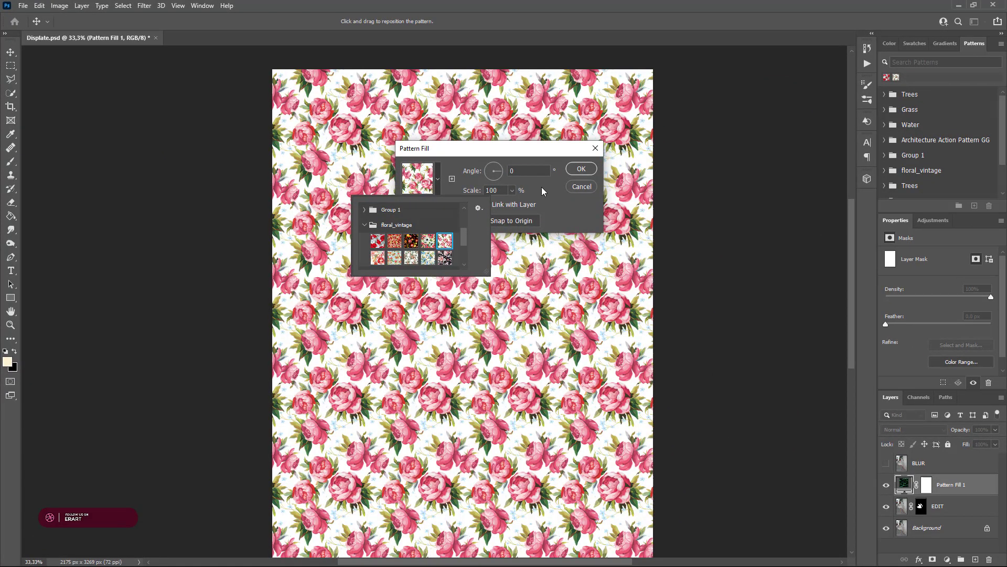
{"action": "left_click", "coordinate": [564, 194]}
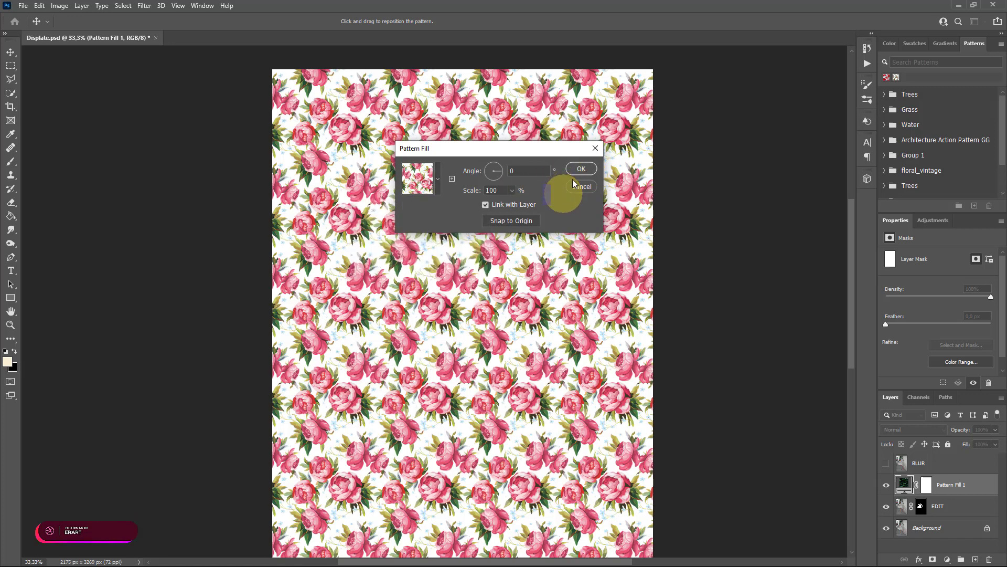
{"action": "left_click", "coordinate": [578, 169]}
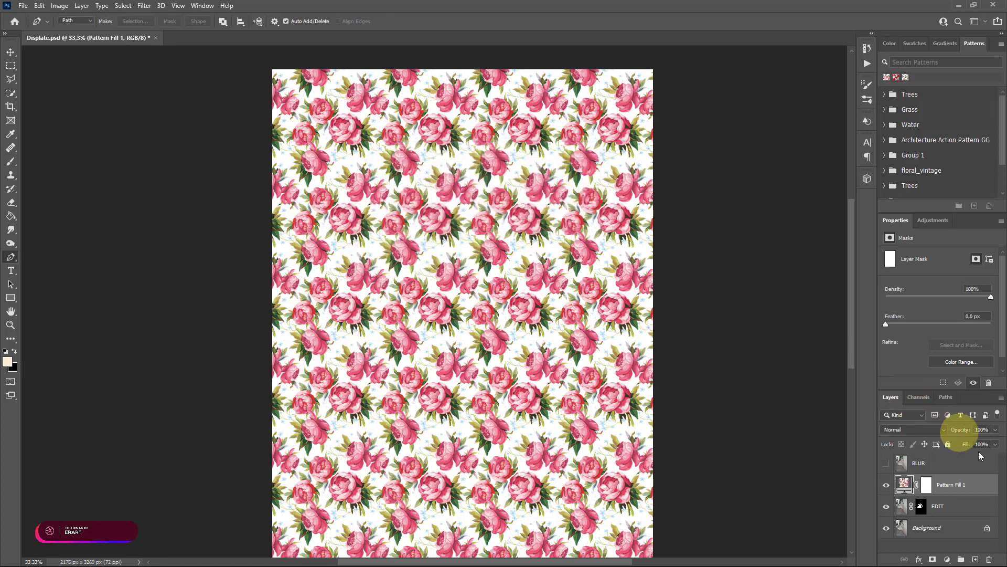
Step: Clip the rose pattern layer to the EDIT layer and set its blend mode to Multiply
{"action": "right_click", "coordinate": [970, 484]}
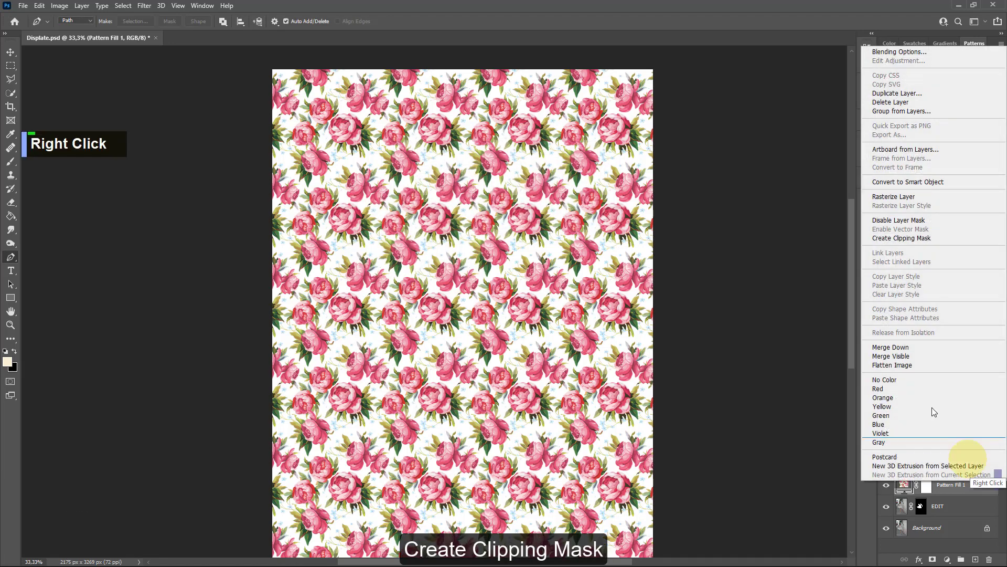
{"action": "left_click", "coordinate": [915, 238]}
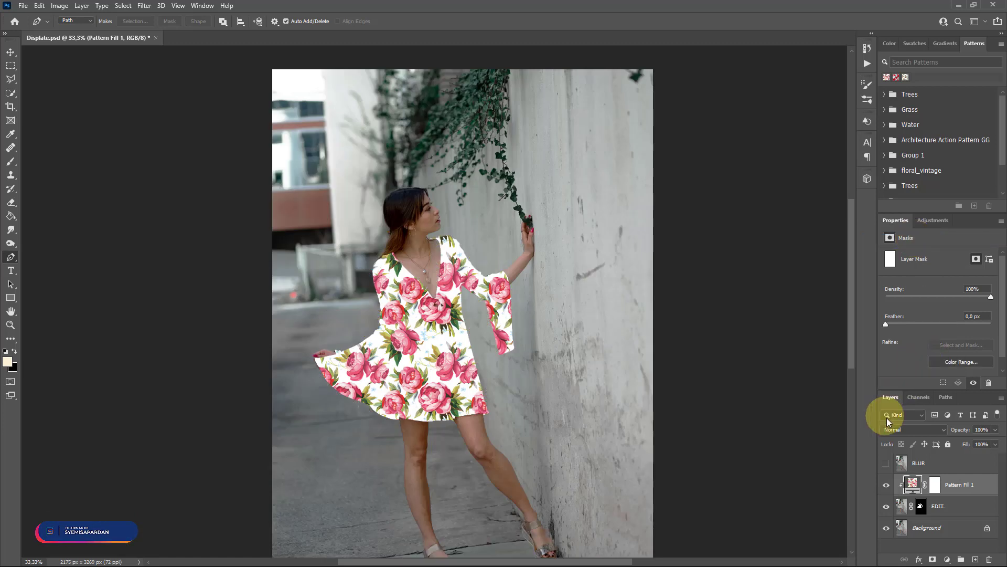
{"action": "left_click", "coordinate": [933, 429]}
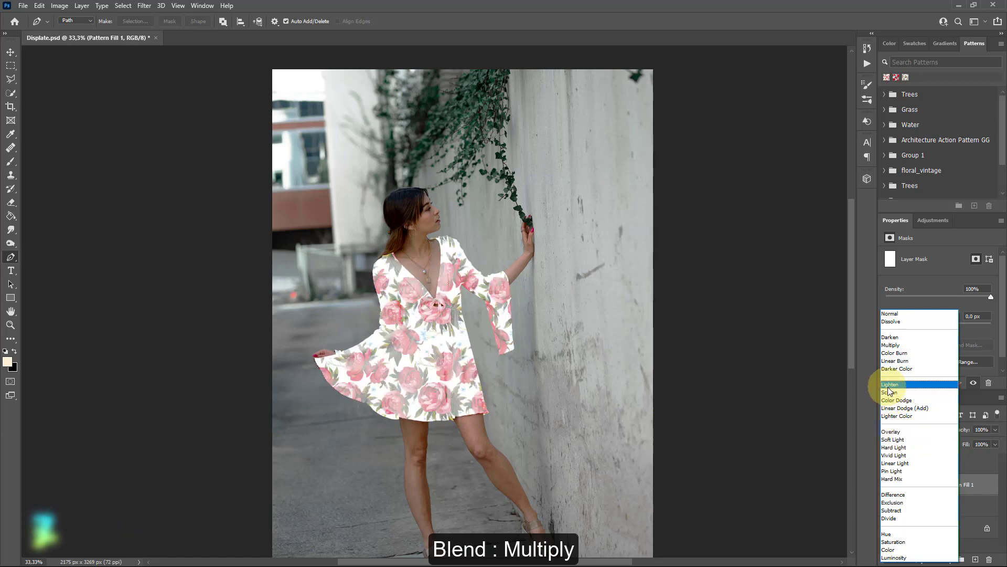
{"action": "left_click", "coordinate": [895, 345]}
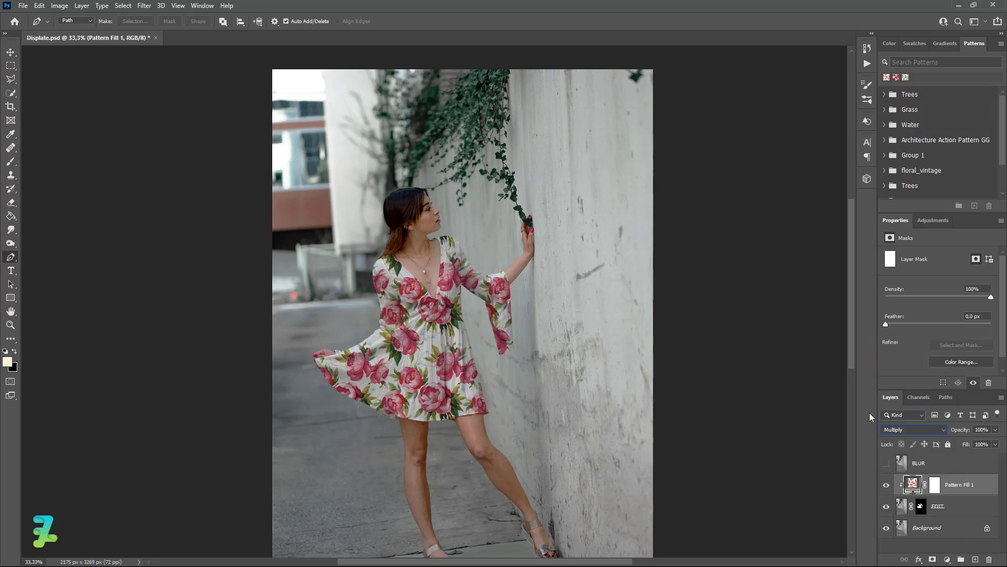
Step: Convert the Pattern Fill 1 layer to a smart object and apply Displace at 10 horizontal and vertical scale with the Displate file
{"action": "right_click", "coordinate": [965, 483]}
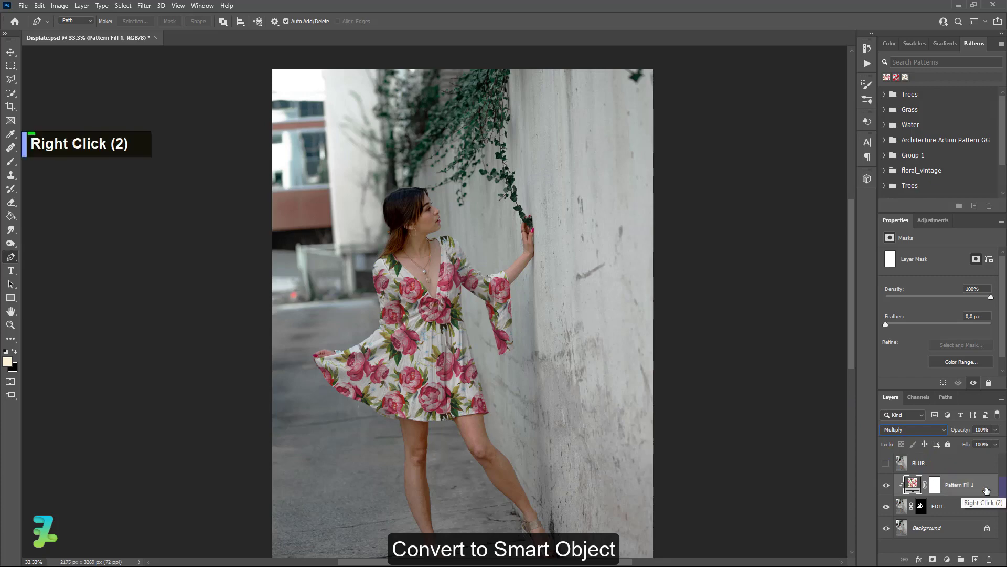
{"action": "left_click", "coordinate": [900, 187]}
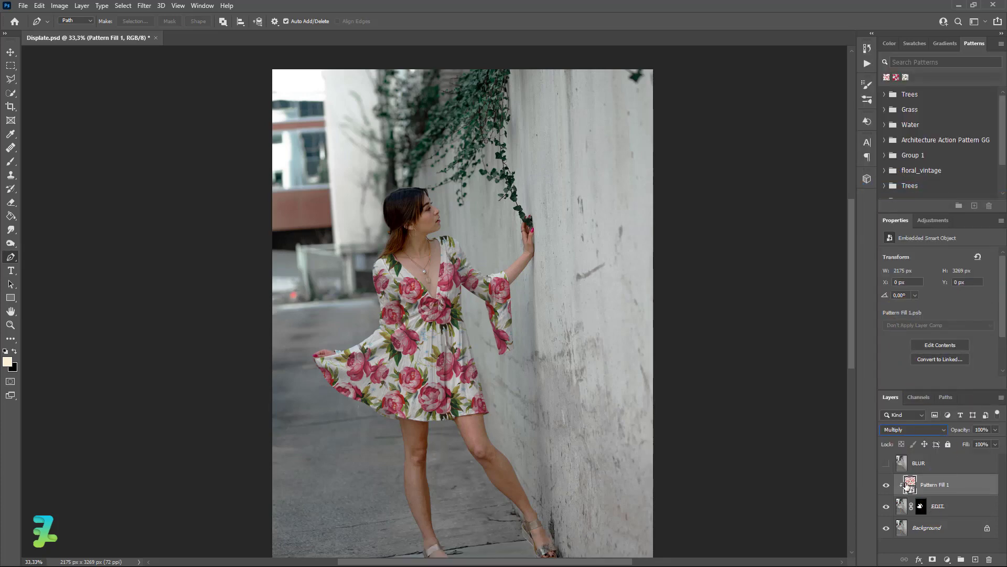
{"action": "left_click", "coordinate": [144, 6]}
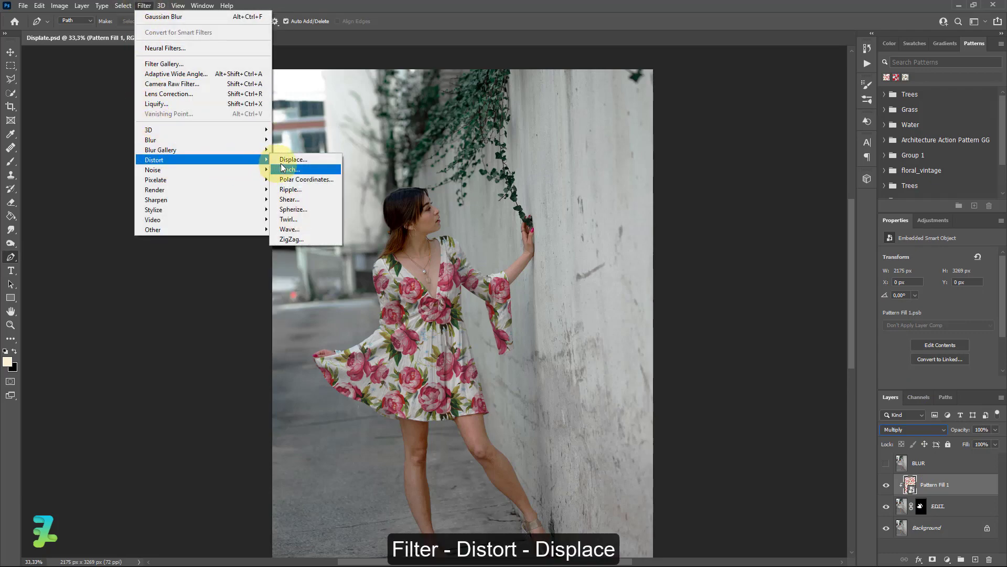
{"action": "left_click", "coordinate": [287, 160]}
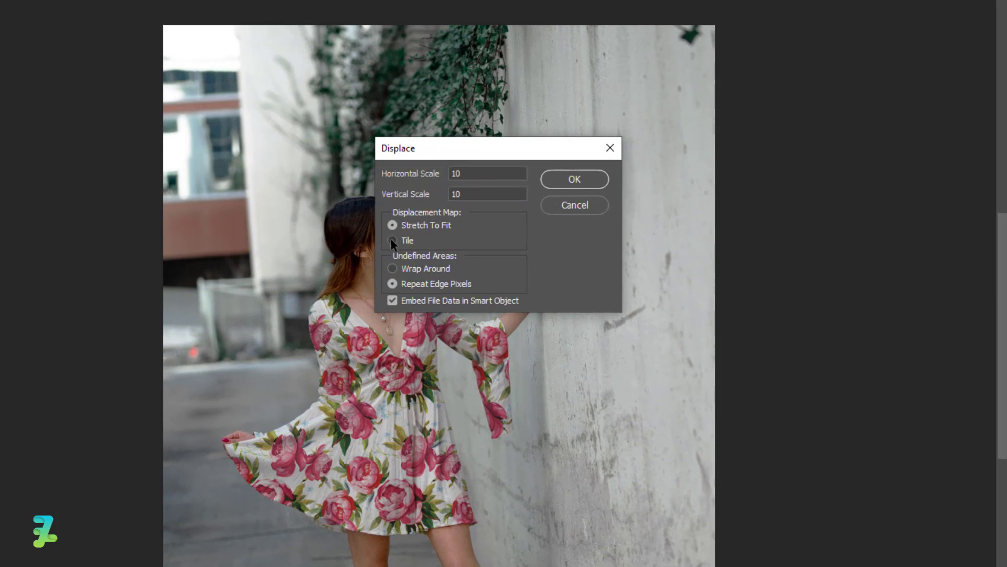
{"action": "left_click", "coordinate": [392, 268]}
{"action": "left_click", "coordinate": [574, 179]}
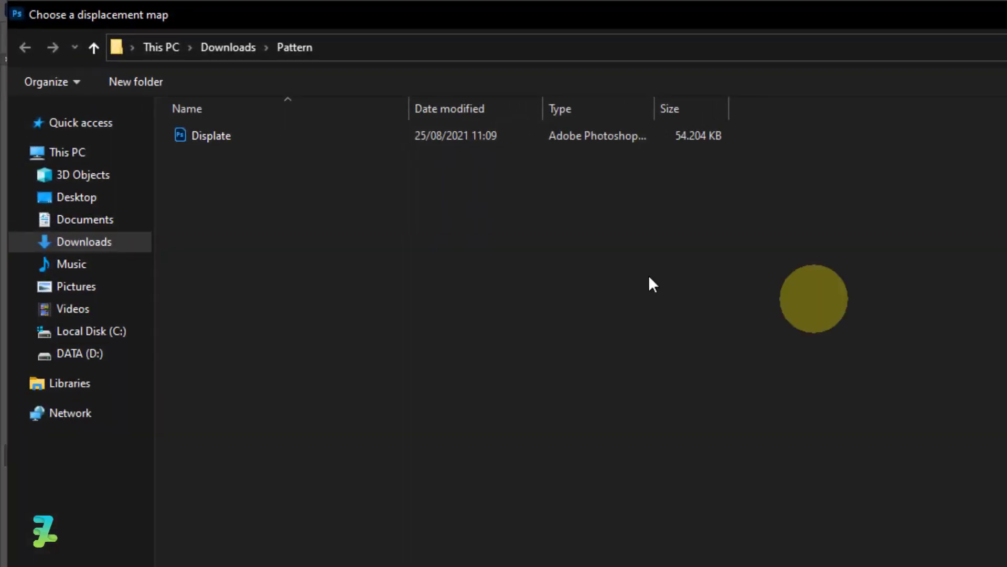
{"action": "left_click", "coordinate": [297, 146]}
{"action": "double_click", "coordinate": [247, 118]}
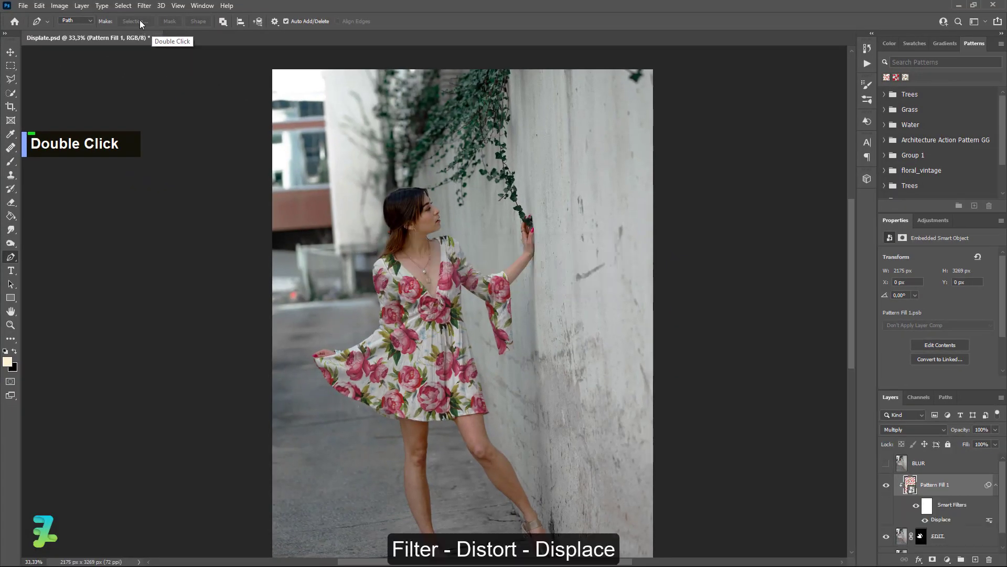
Step: Add a second Displace filter to Pattern Fill 1 at scale 10 by 10, using Displate as the displacement map
{"action": "left_click", "coordinate": [144, 8]}
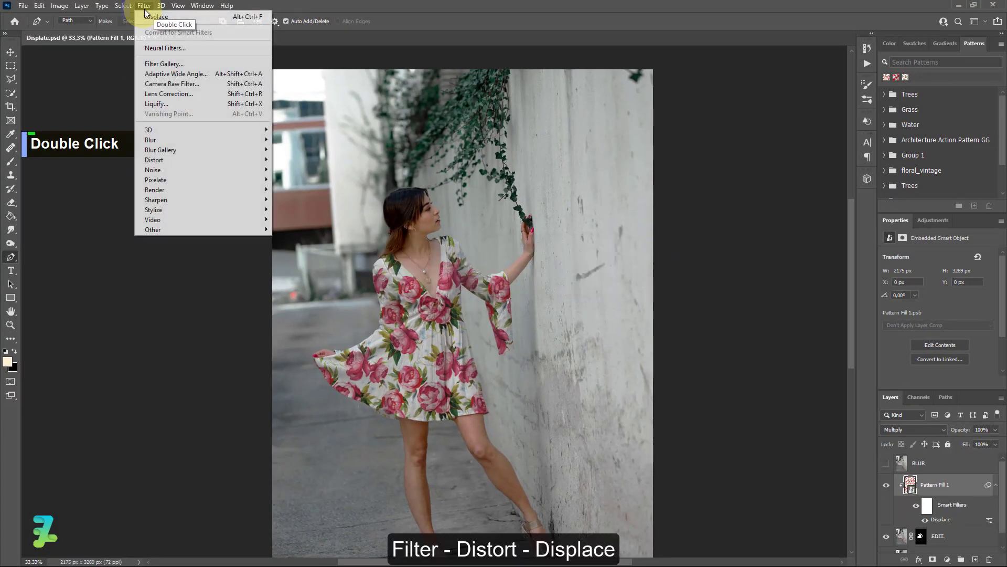
{"action": "left_click", "coordinate": [149, 17]}
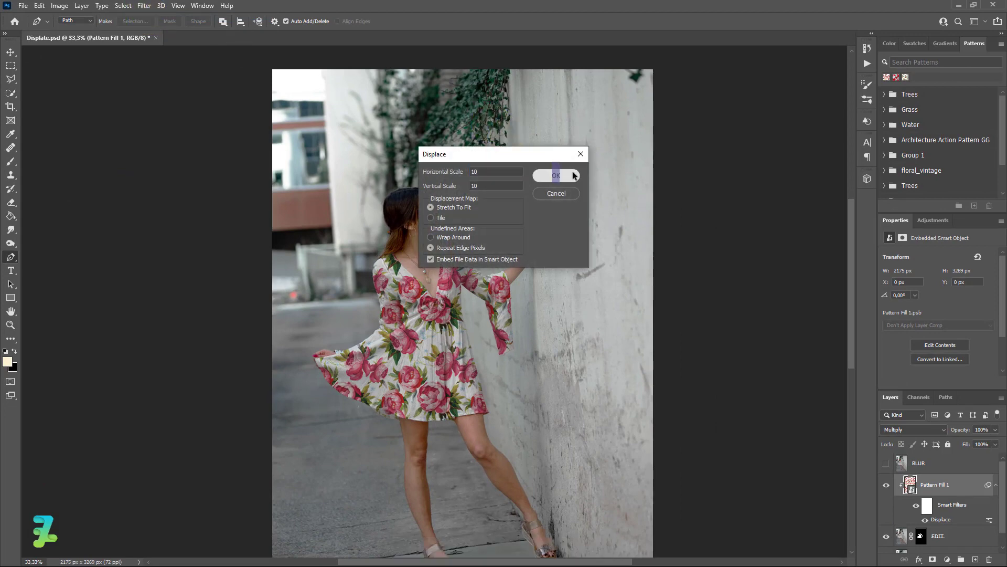
{"action": "left_click", "coordinate": [557, 175]}
{"action": "double_click", "coordinate": [138, 83]}
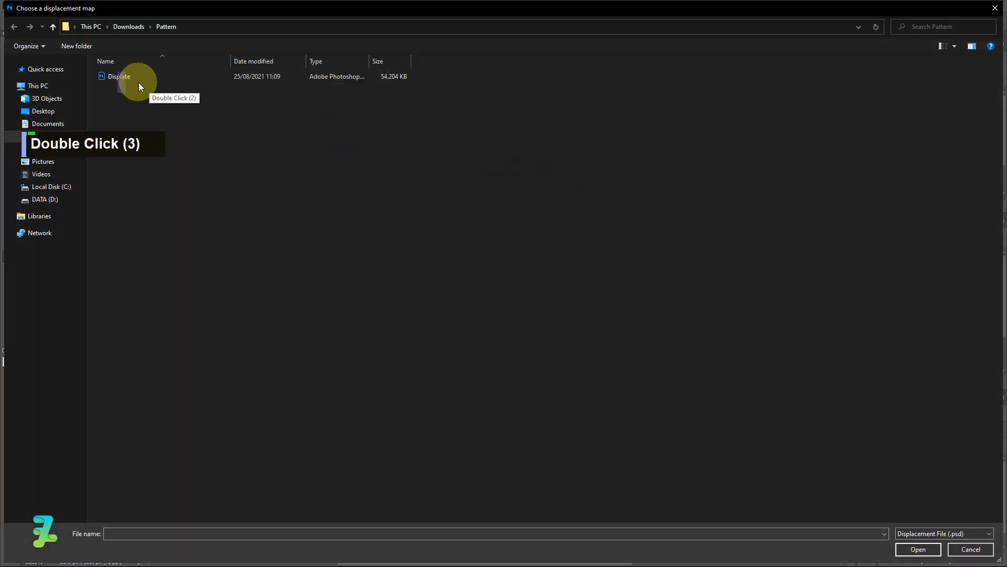
{"action": "double_click", "coordinate": [140, 78]}
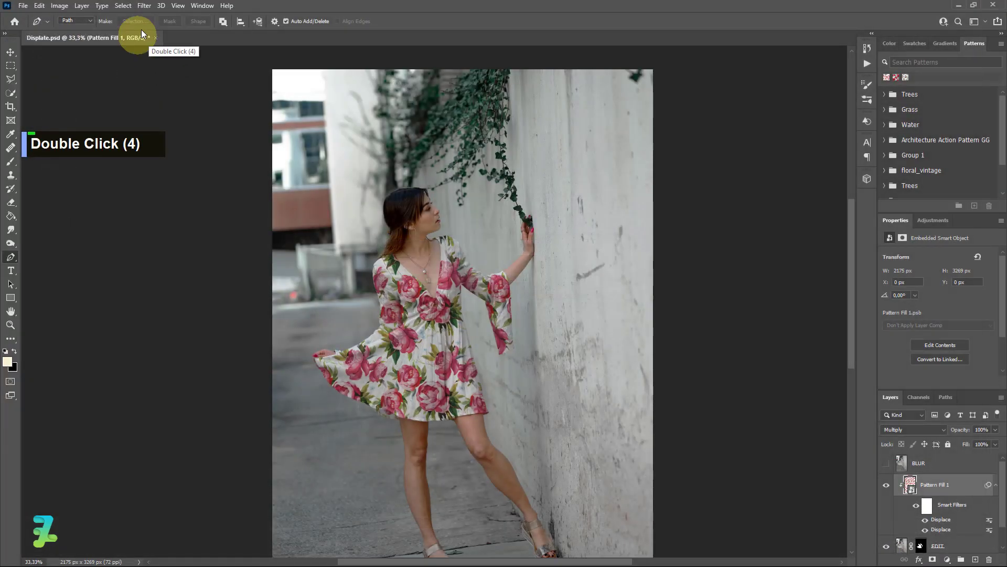
Step: Add a third Displace filter to Pattern Fill 1 with the same scales and the Displate map
{"action": "left_click", "coordinate": [145, 6]}
{"action": "left_click", "coordinate": [156, 17]}
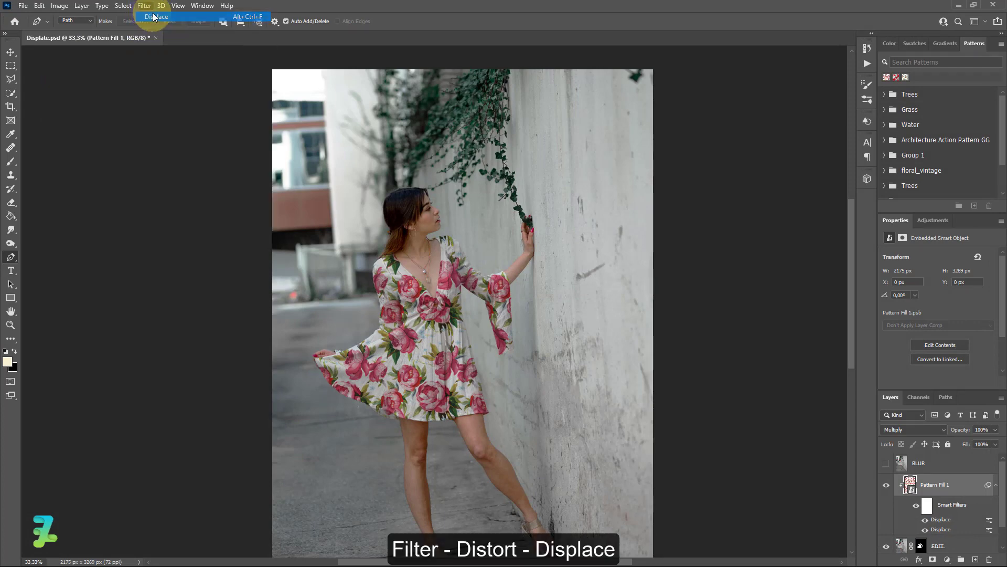
{"action": "left_click", "coordinate": [555, 174]}
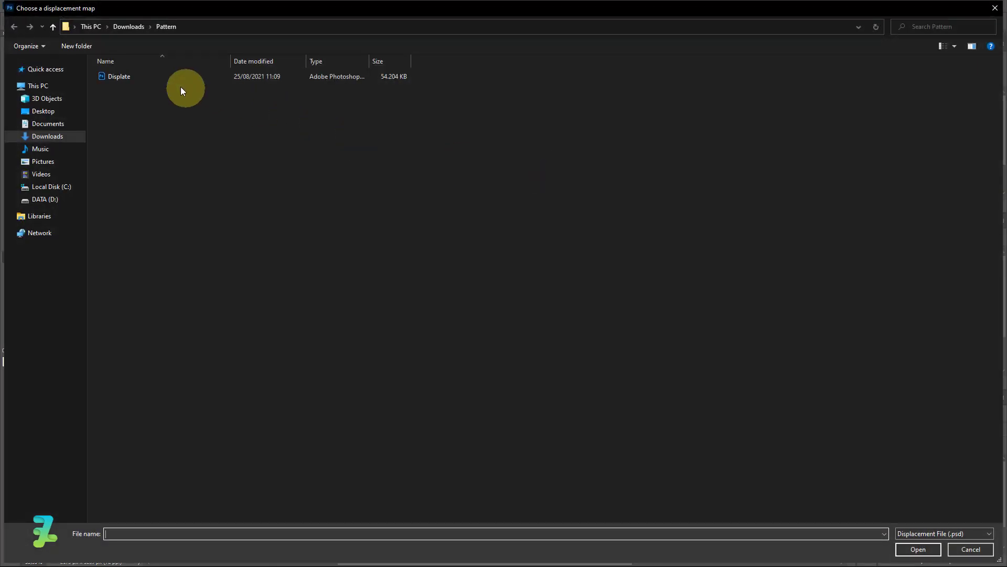
{"action": "double_click", "coordinate": [172, 82]}
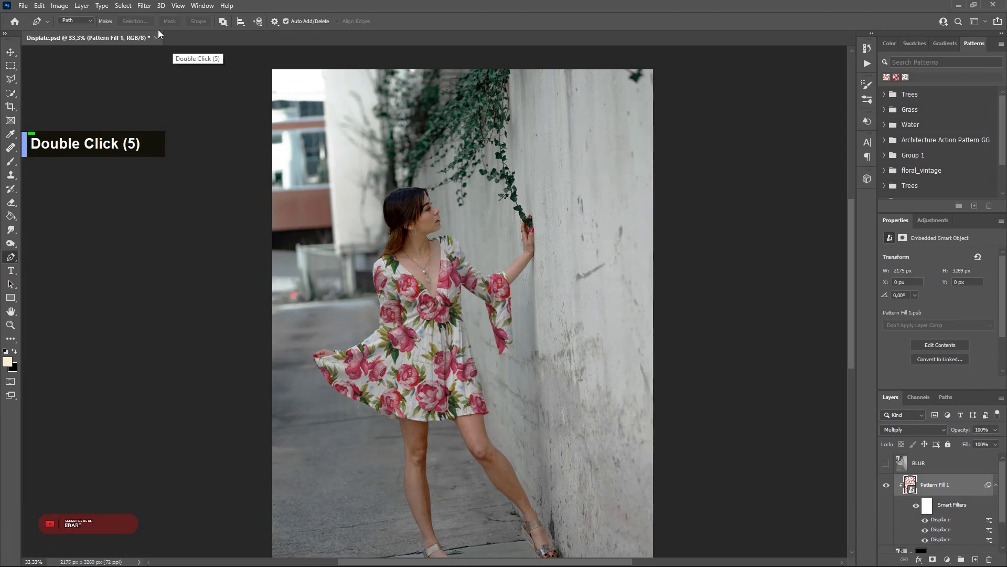
Step: Strengthen the fabric warp with a fourth Displace filter on Pattern Fill 1, again using scale 10 by 10 and Displate
{"action": "left_click", "coordinate": [145, 6]}
{"action": "left_click", "coordinate": [148, 20]}
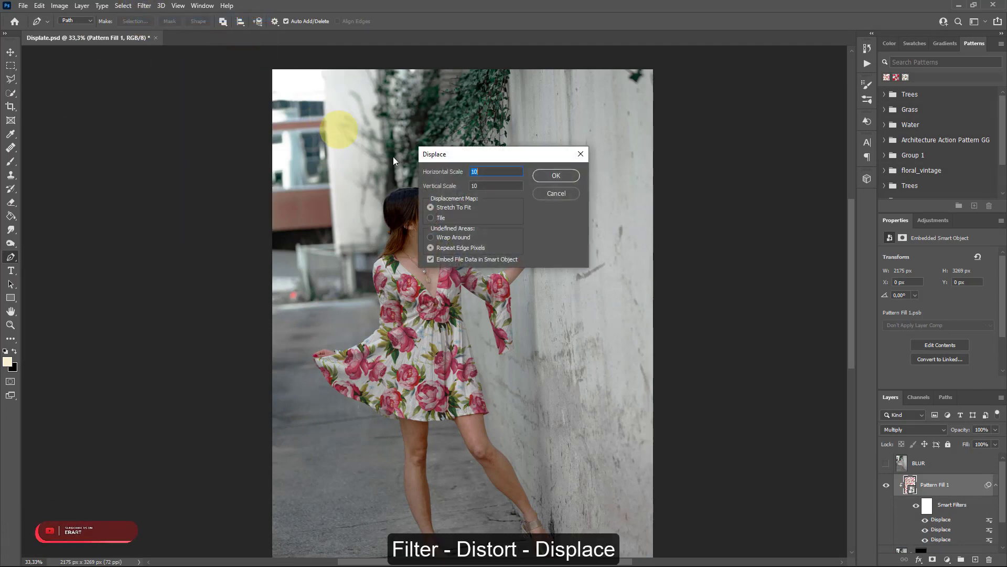
{"action": "left_click", "coordinate": [548, 178]}
{"action": "double_click", "coordinate": [118, 78]}
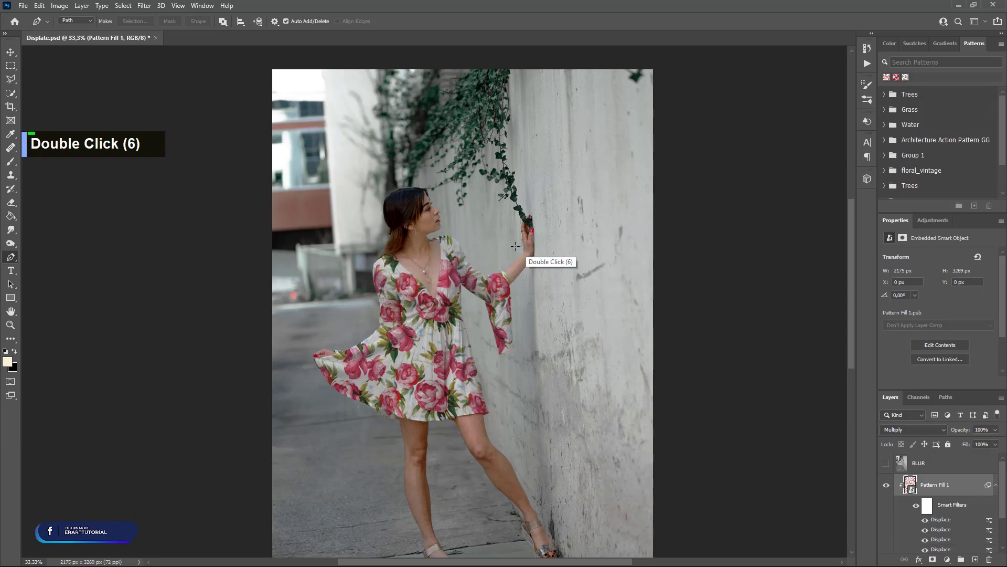
Step: Examine how the rose pattern follows the dress folds up close and review the Displace filters stacked on Pattern Fill 1
{"action": "scroll", "coordinate": [437, 422], "scroll_direction": "down", "scroll_amount": 3}
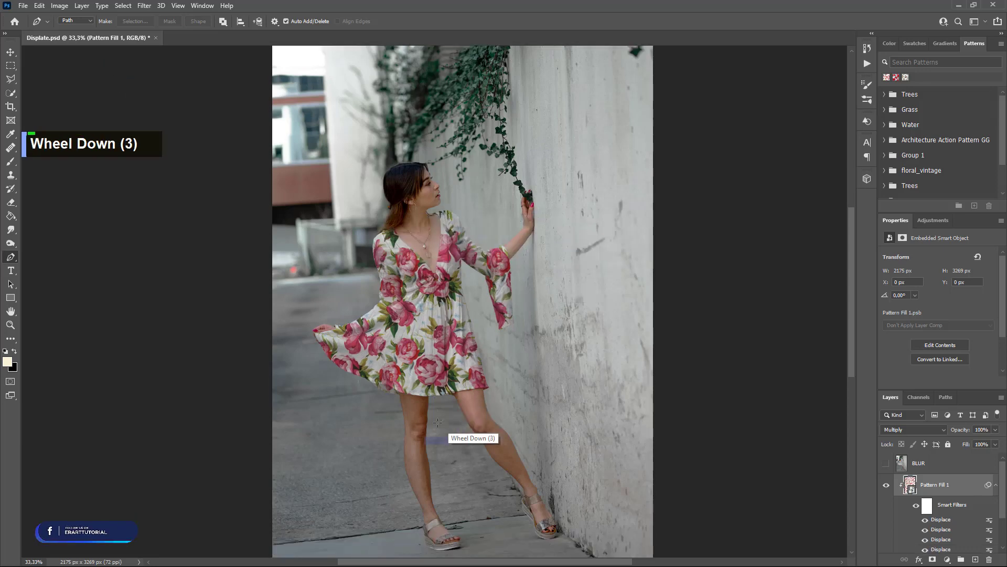
{"action": "key", "text": "ctrl+equal"}
{"action": "key", "text": "ctrl+equal"}
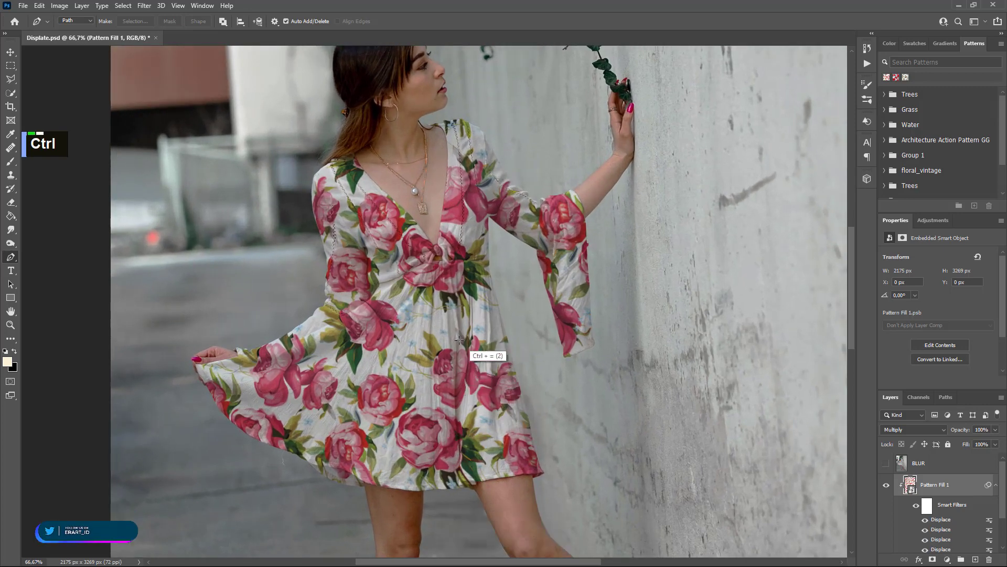
{"action": "key", "text": "ctrl+minus"}
{"action": "key", "text": "ctrl+minus"}
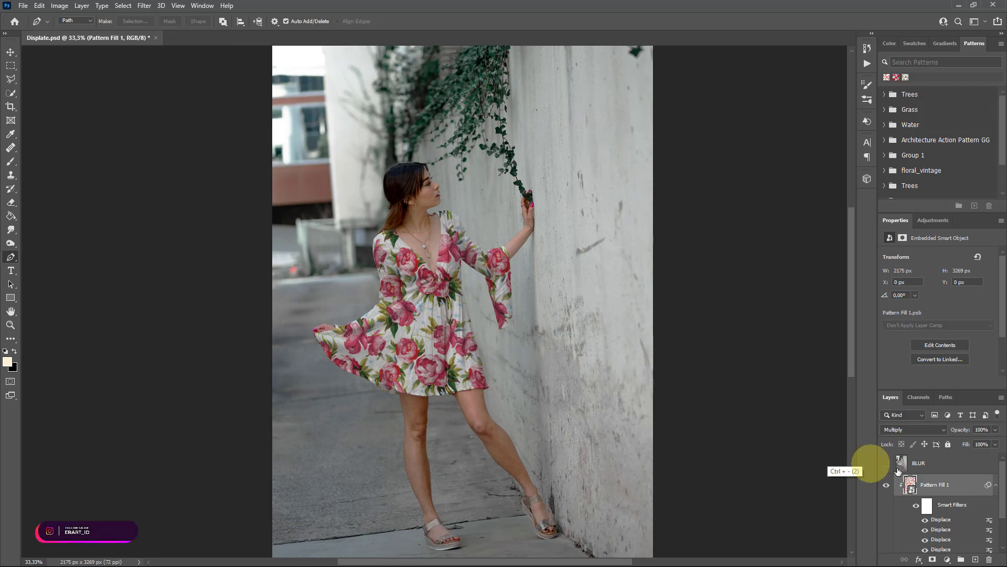
{"action": "scroll", "coordinate": [955, 487], "scroll_direction": "down", "scroll_amount": 2}
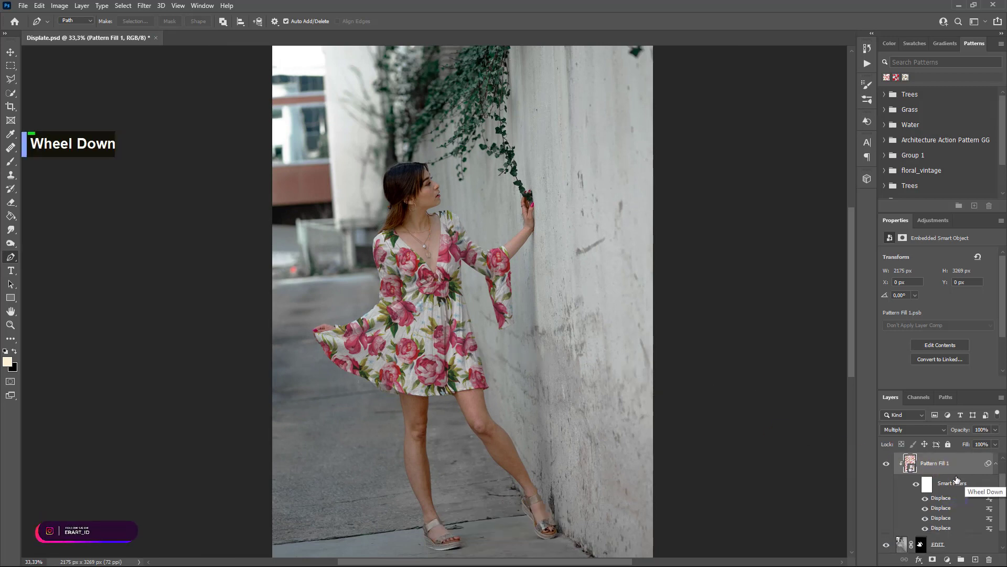
{"action": "scroll", "coordinate": [956, 486], "scroll_direction": "up", "scroll_amount": 2}
Step: Open the contents of the Pattern Fill 1 smart object, duplicate its pattern layer and hide the original
{"action": "right_click", "coordinate": [957, 487]}
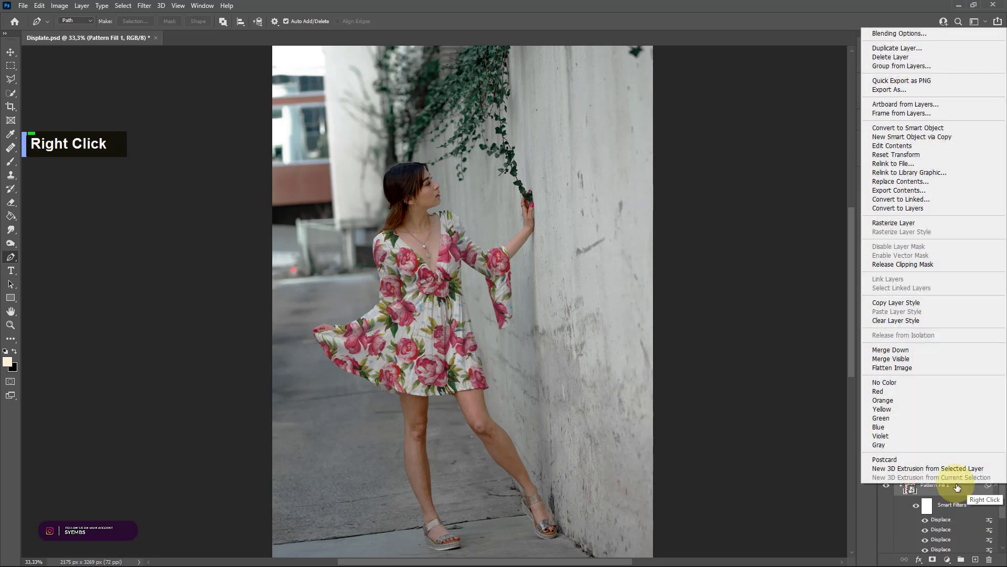
{"action": "left_click", "coordinate": [910, 483]}
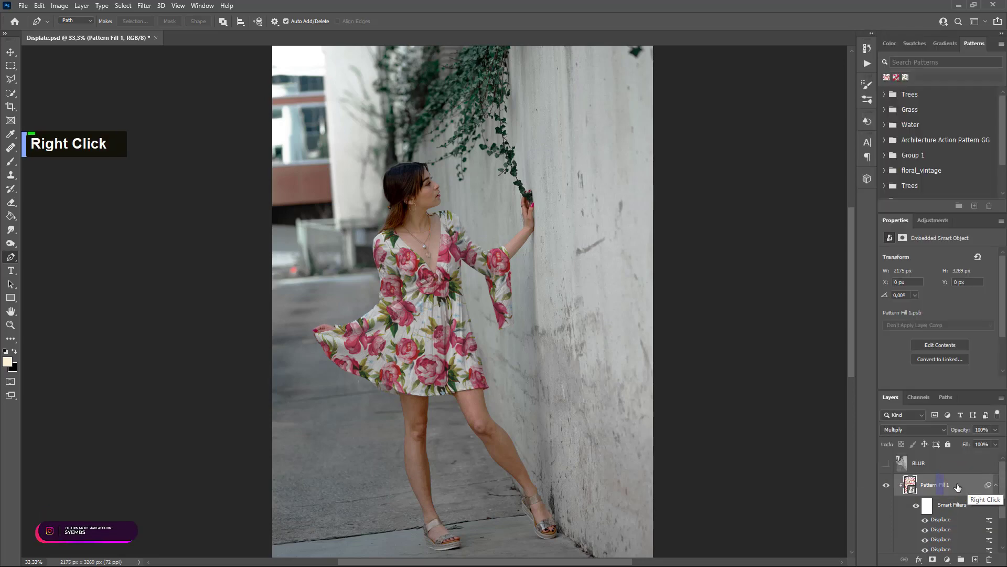
{"action": "double_click", "coordinate": [909, 483]}
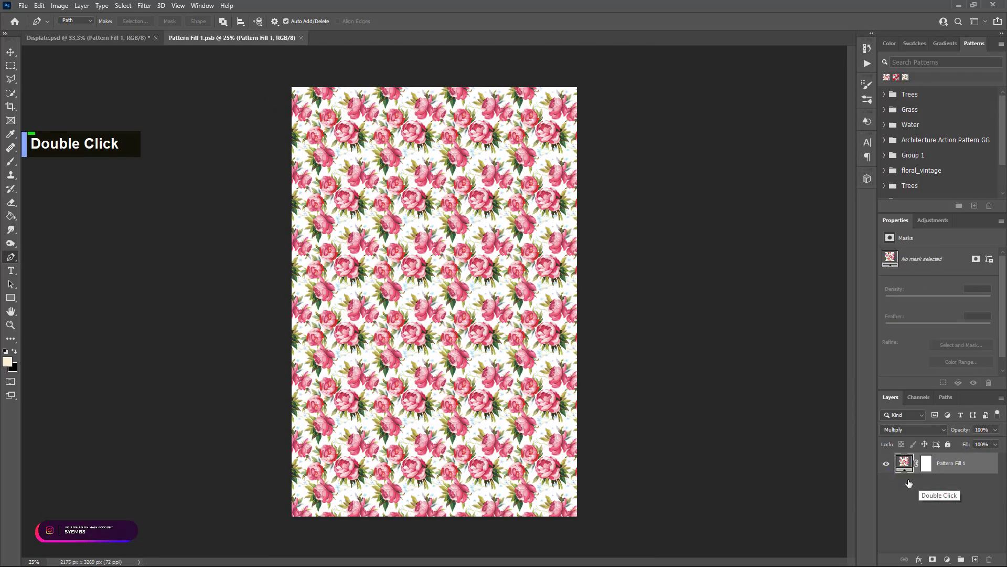
{"action": "key", "text": "ctrl+j"}
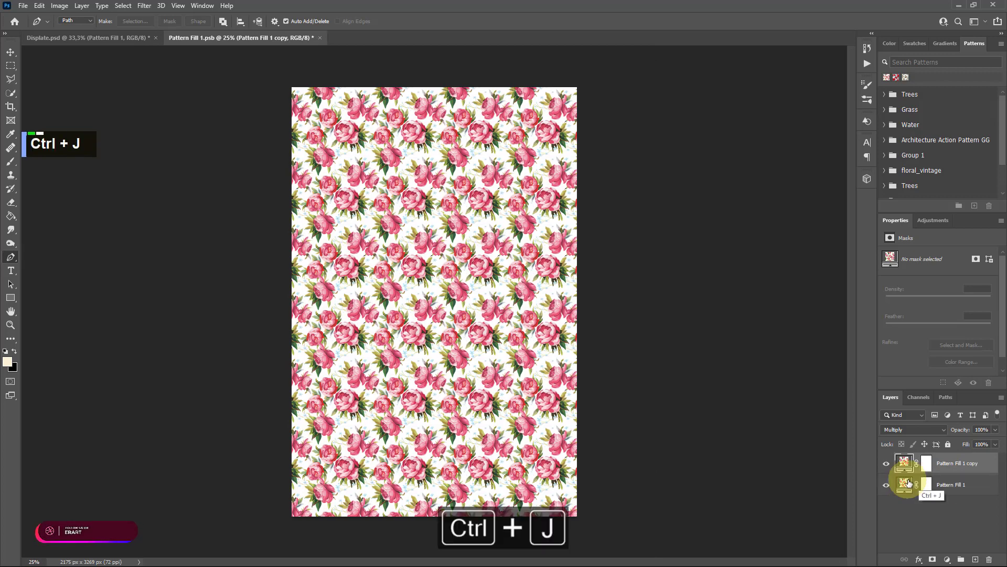
{"action": "left_click", "coordinate": [886, 484]}
Step: Change the duplicated fill layer's pattern to the pink roses on black from the floral_vintage group at 100% scale
{"action": "double_click", "coordinate": [902, 464]}
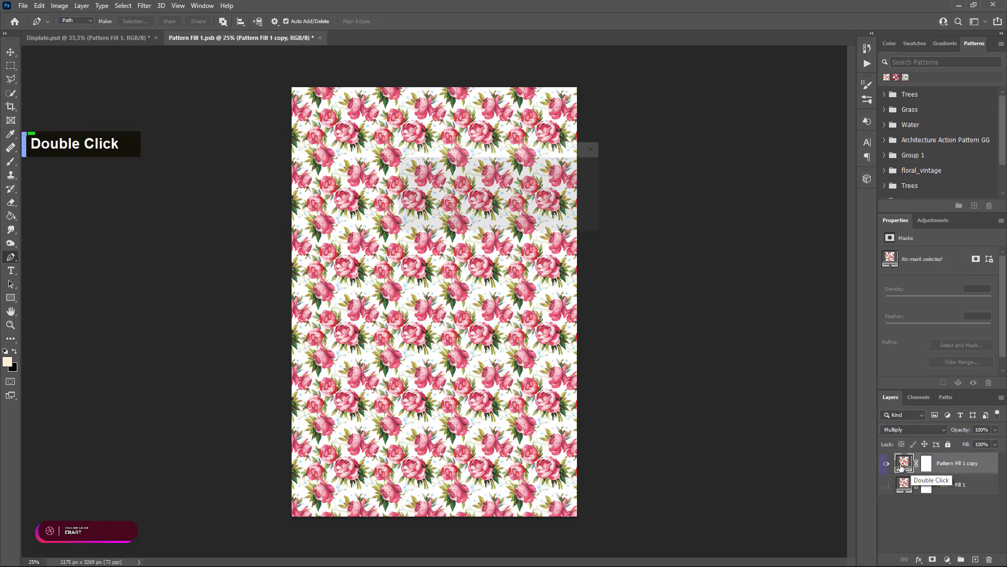
{"action": "left_click", "coordinate": [420, 181]}
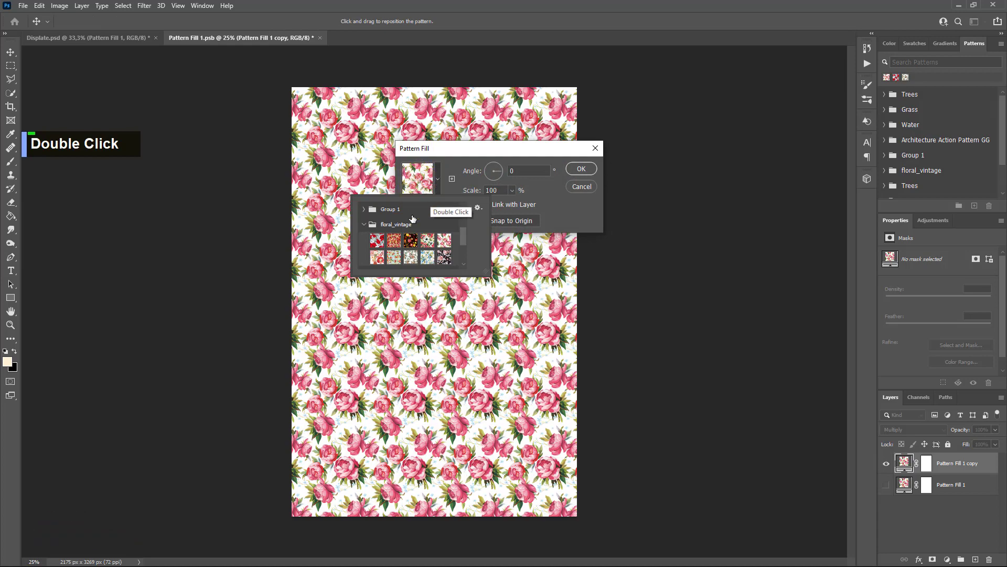
{"action": "left_click", "coordinate": [377, 240]}
{"action": "left_click", "coordinate": [377, 257]}
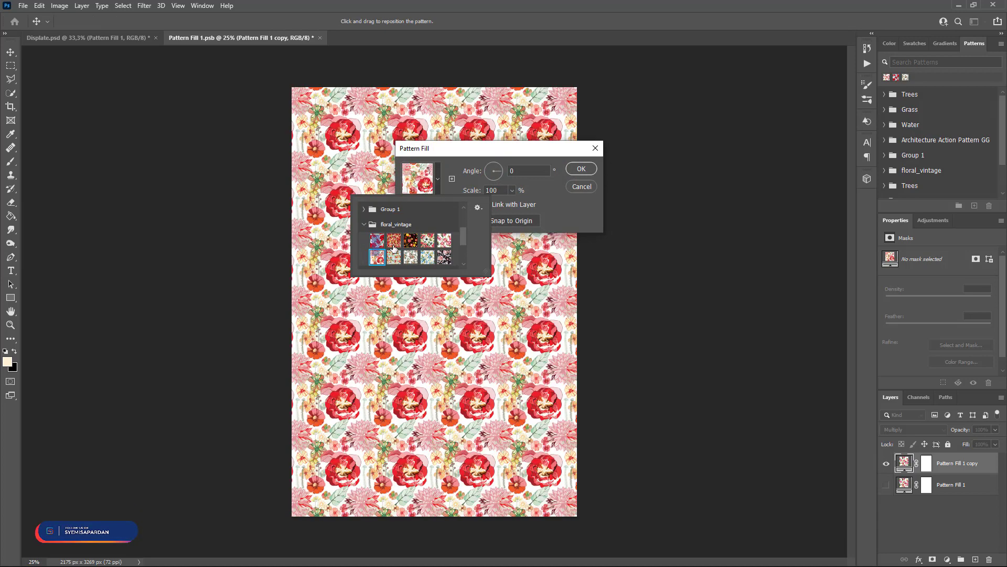
{"action": "left_click", "coordinate": [393, 244]}
{"action": "left_click", "coordinate": [429, 257]}
{"action": "left_click", "coordinate": [444, 241]}
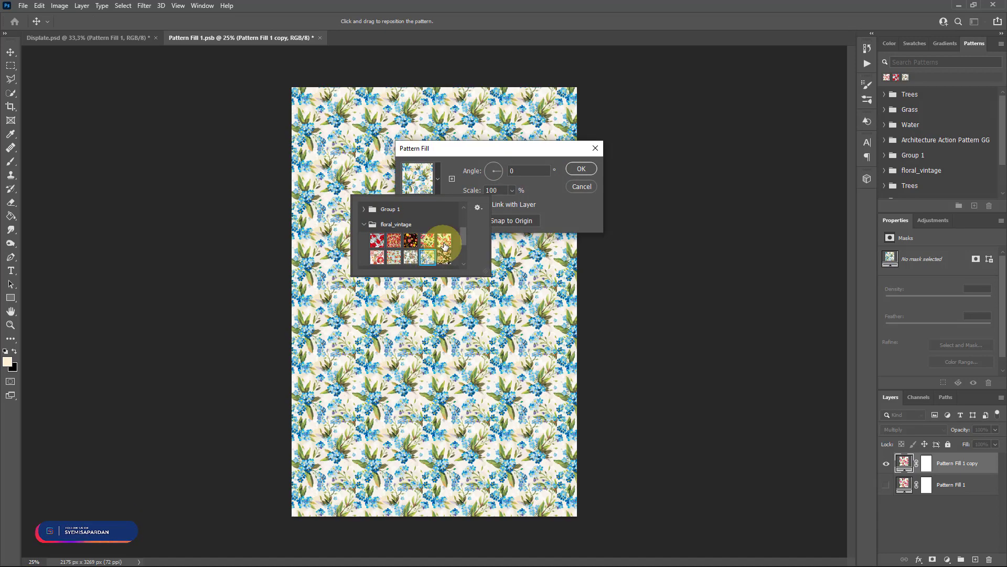
{"action": "left_click", "coordinate": [444, 255]}
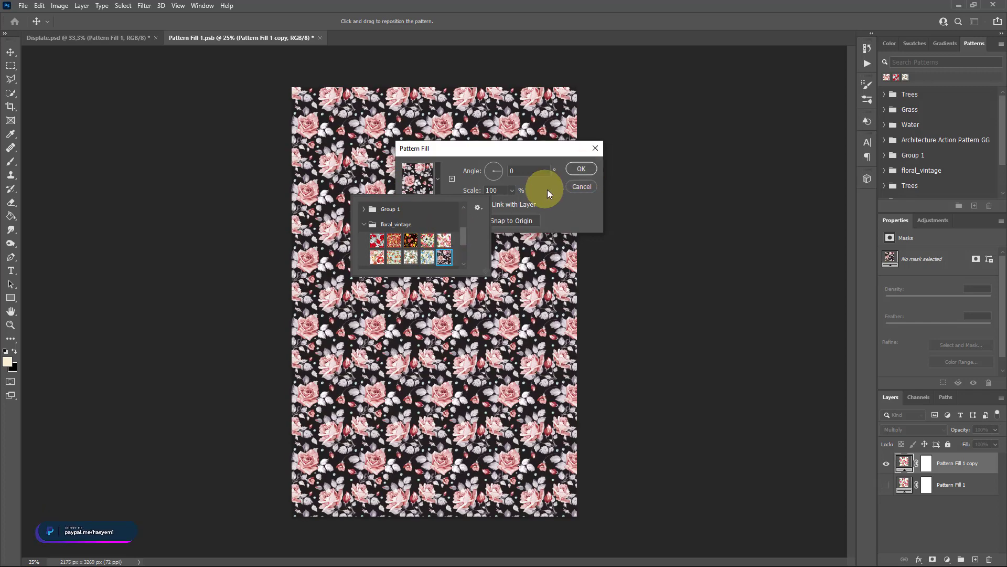
{"action": "left_click", "coordinate": [578, 171]}
{"action": "left_click", "coordinate": [580, 169]}
Step: Save the smart object contents and return to the Displate.psd document to update the dress
{"action": "key", "text": "p"}
{"action": "key", "text": "ctrl+s"}
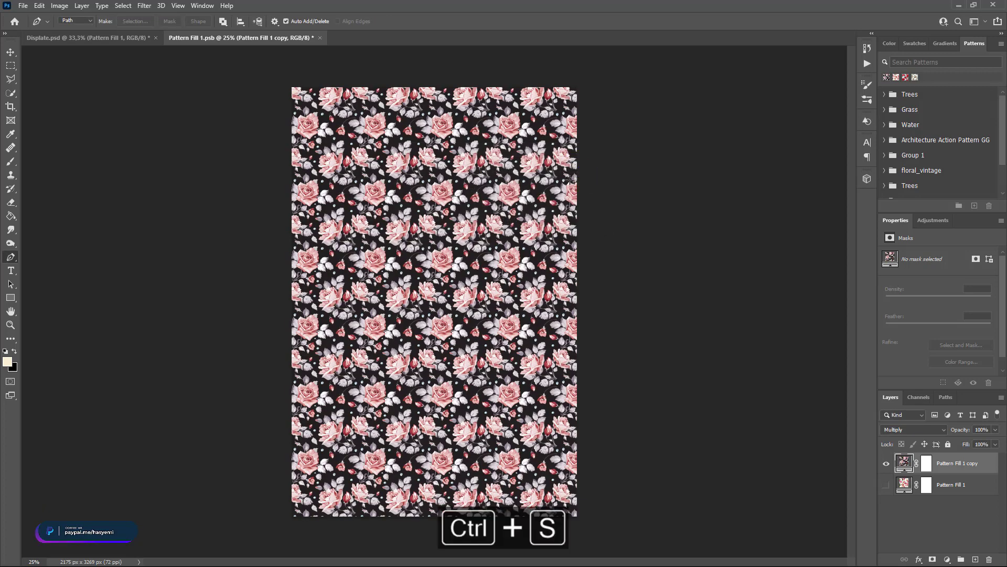
{"action": "left_click", "coordinate": [129, 43]}
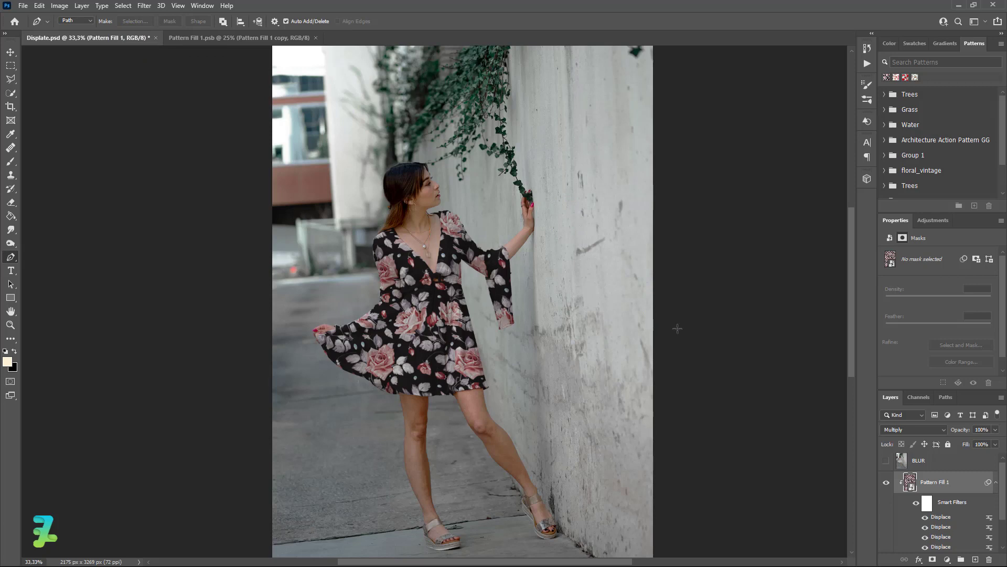
{"action": "left_click", "coordinate": [672, 410]}
Step: Reopen the Pattern Fill 1 smart object contents, duplicate the black rose pattern layer and hide the layer it was copied from
{"action": "double_click", "coordinate": [909, 482]}
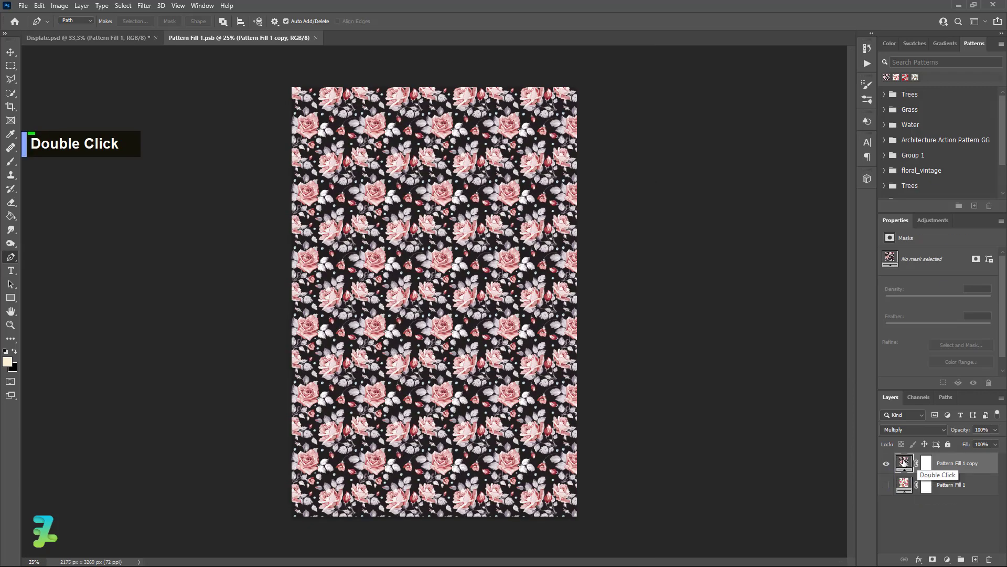
{"action": "key", "text": "ctrl+j"}
{"action": "key", "text": "ctrl+j"}
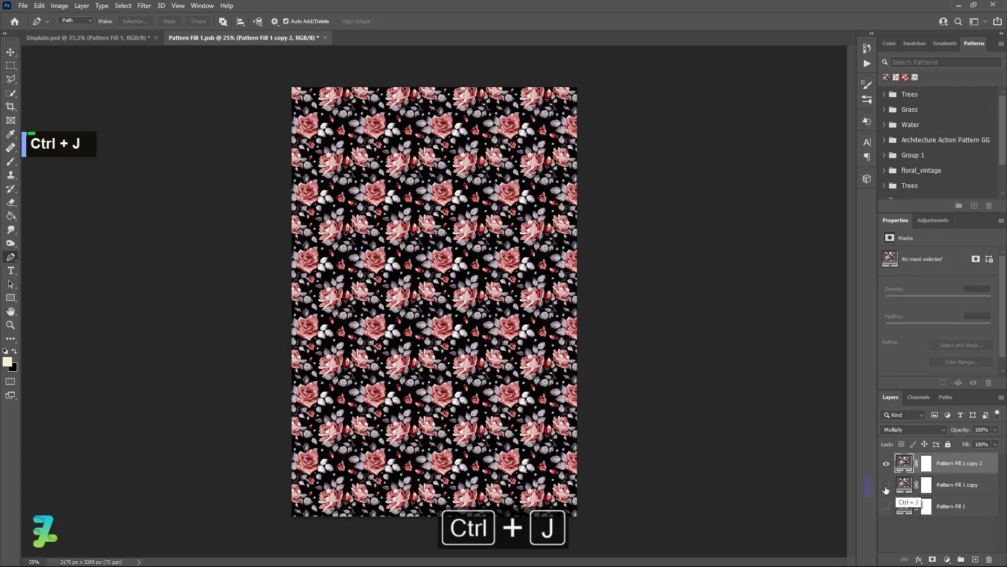
{"action": "left_click", "coordinate": [886, 485]}
Step: Change the topmost fill layer's pattern to the red and white anemones on cream from the floral_vintage group, at 100% scale
{"action": "double_click", "coordinate": [903, 464]}
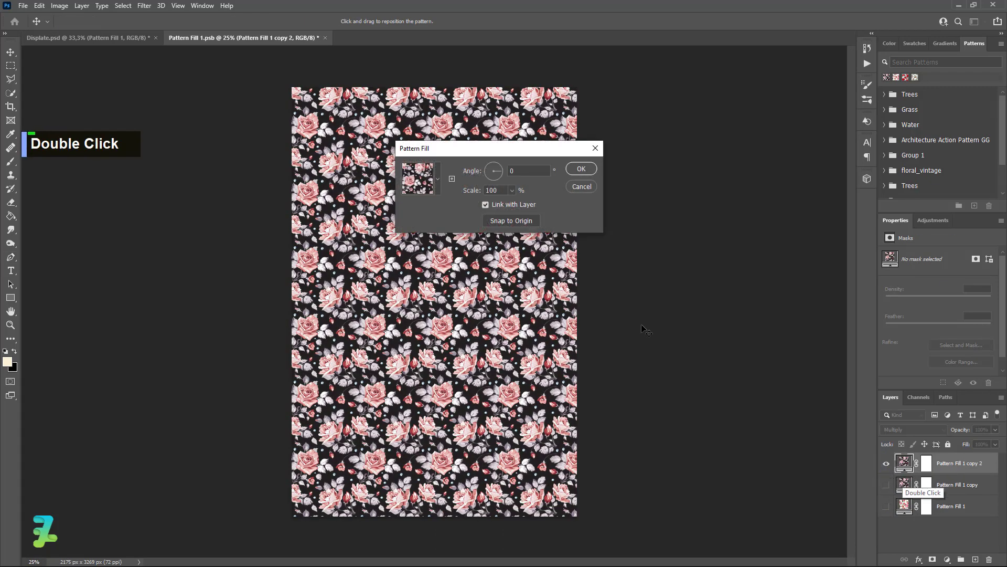
{"action": "left_click", "coordinate": [422, 186]}
{"action": "left_click", "coordinate": [428, 256]}
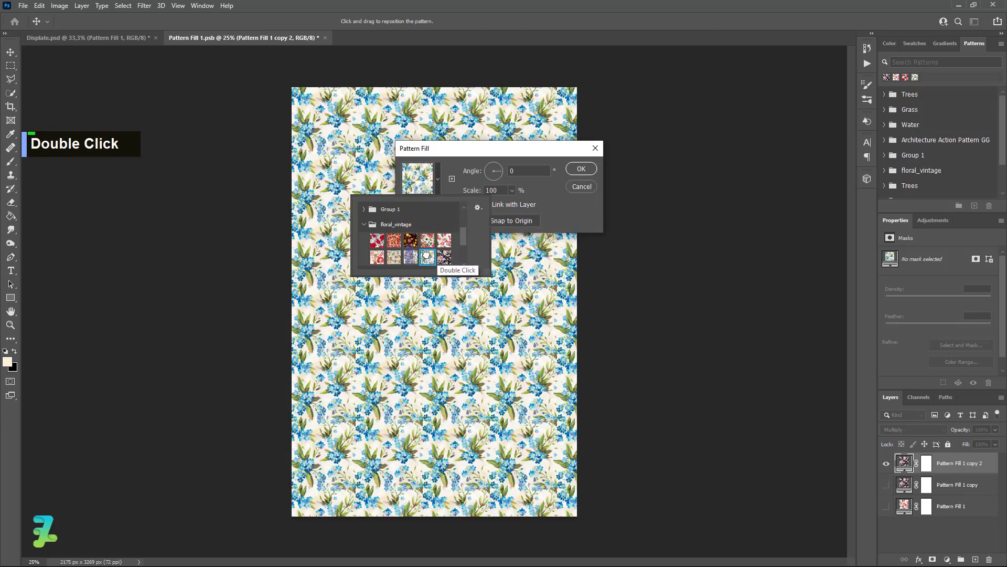
{"action": "left_click", "coordinate": [411, 257]}
{"action": "left_click", "coordinate": [399, 260]}
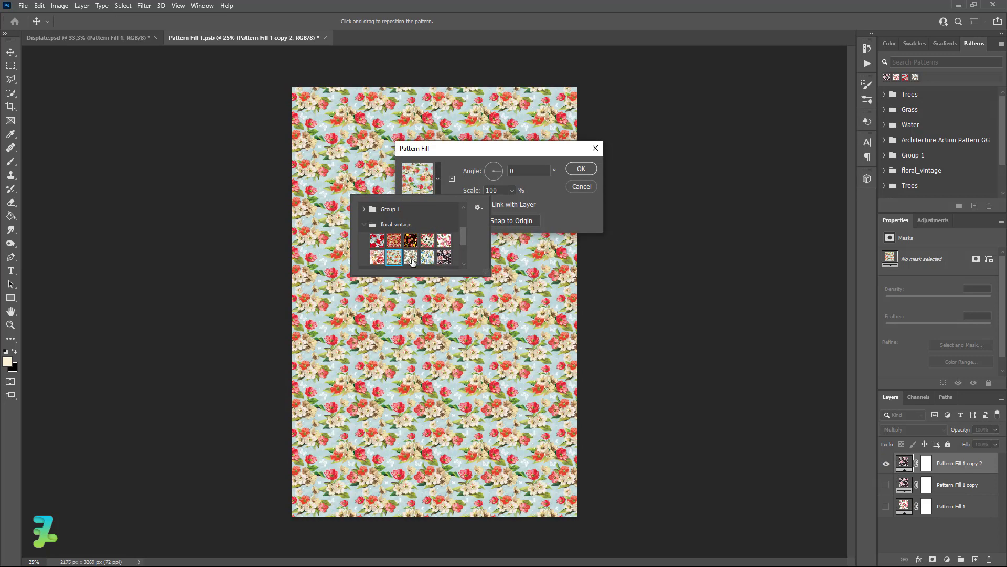
{"action": "left_click", "coordinate": [378, 258]}
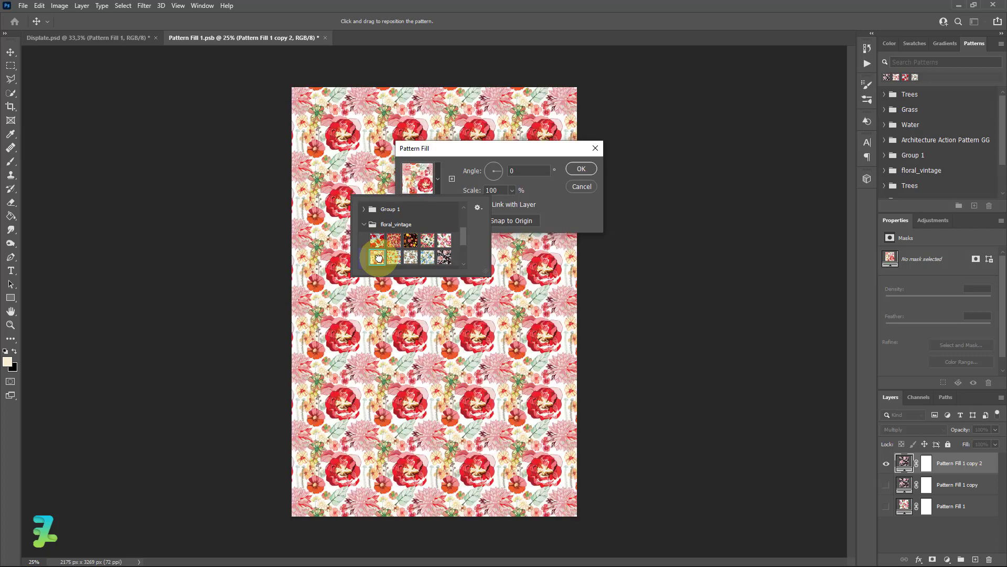
{"action": "left_click", "coordinate": [413, 242]}
{"action": "left_click", "coordinate": [441, 243]}
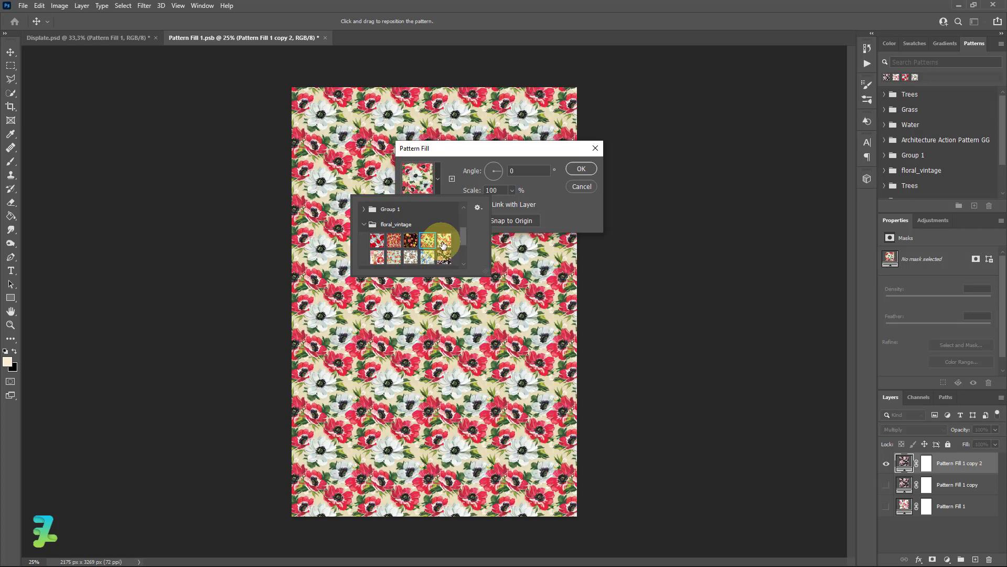
{"action": "left_click", "coordinate": [425, 242]}
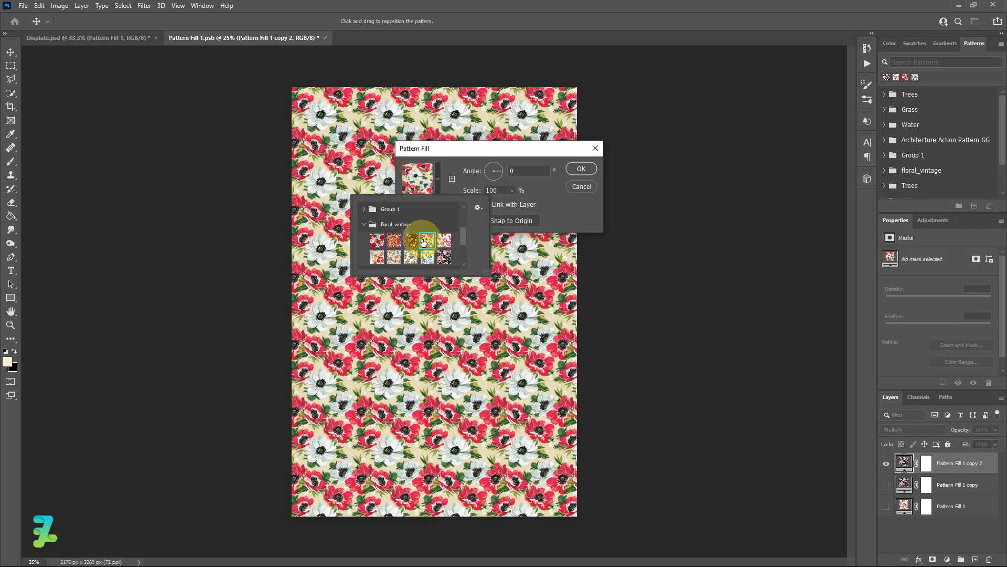
{"action": "left_click", "coordinate": [580, 169]}
Step: Save the smart object with the anemone pattern and switch back to the Displate.psd document
{"action": "key", "text": "p"}
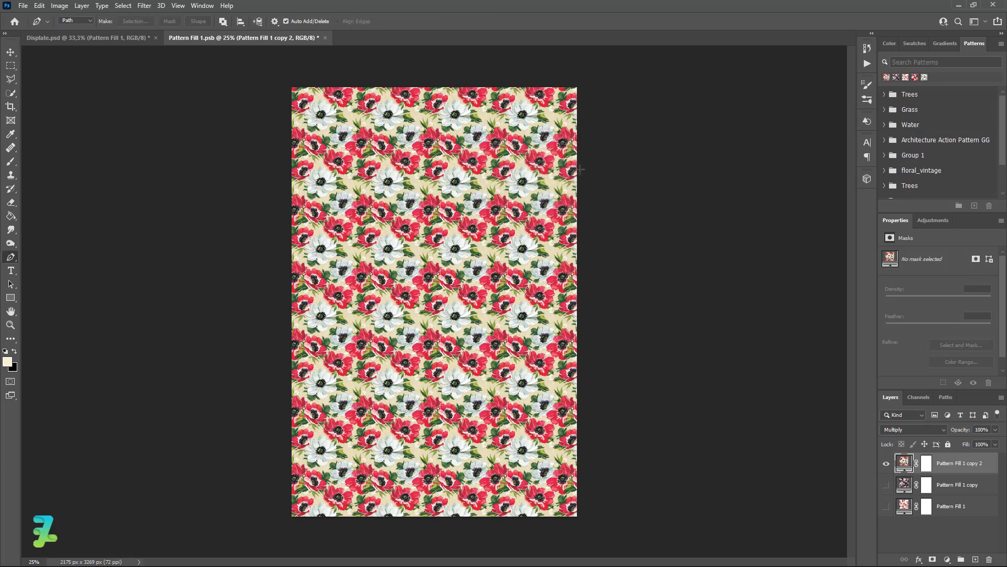
{"action": "key", "text": "ctrl+s"}
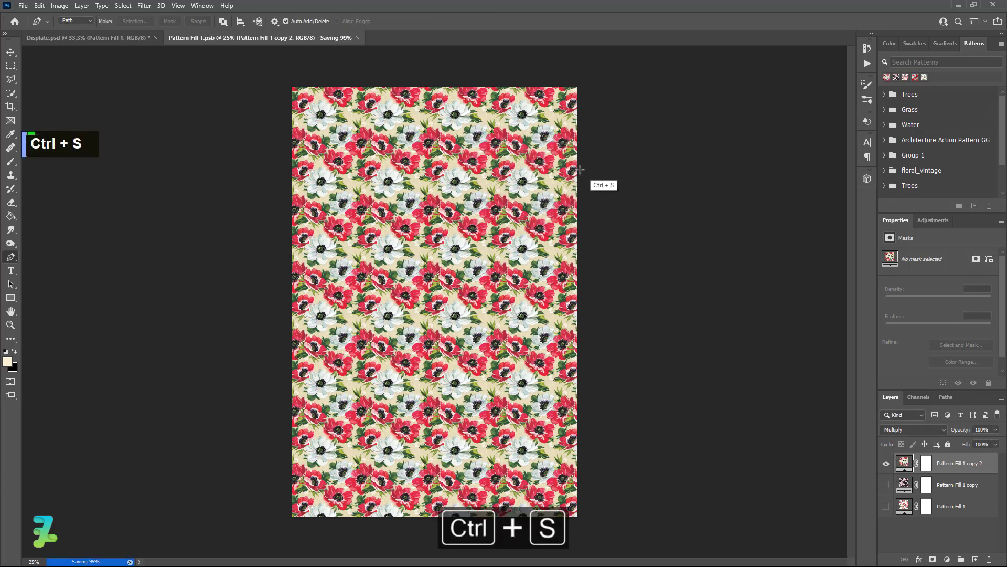
{"action": "left_click", "coordinate": [87, 43]}
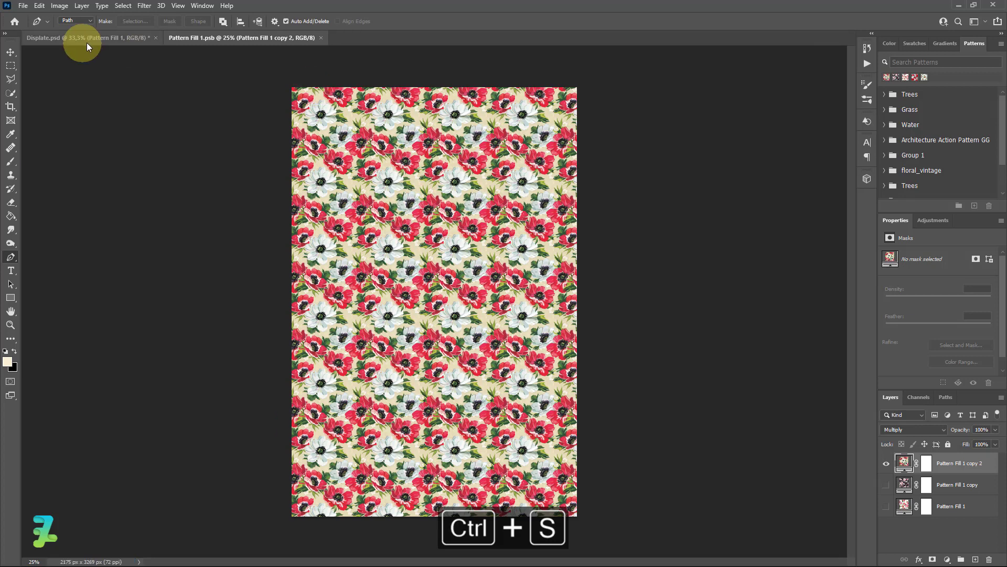